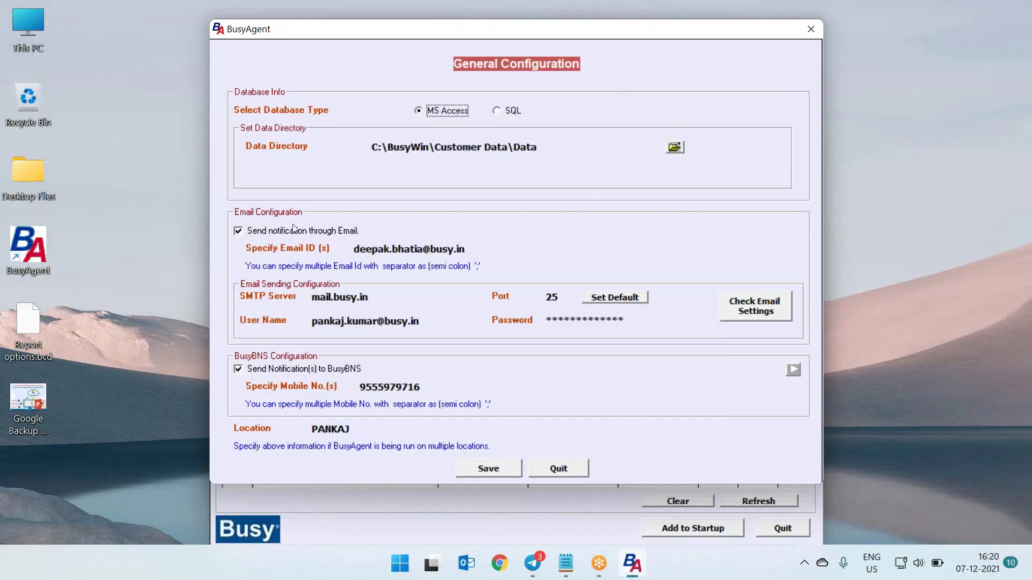
Replace the notification Email ID with the new address and send a successful test email
left_click(444, 246)
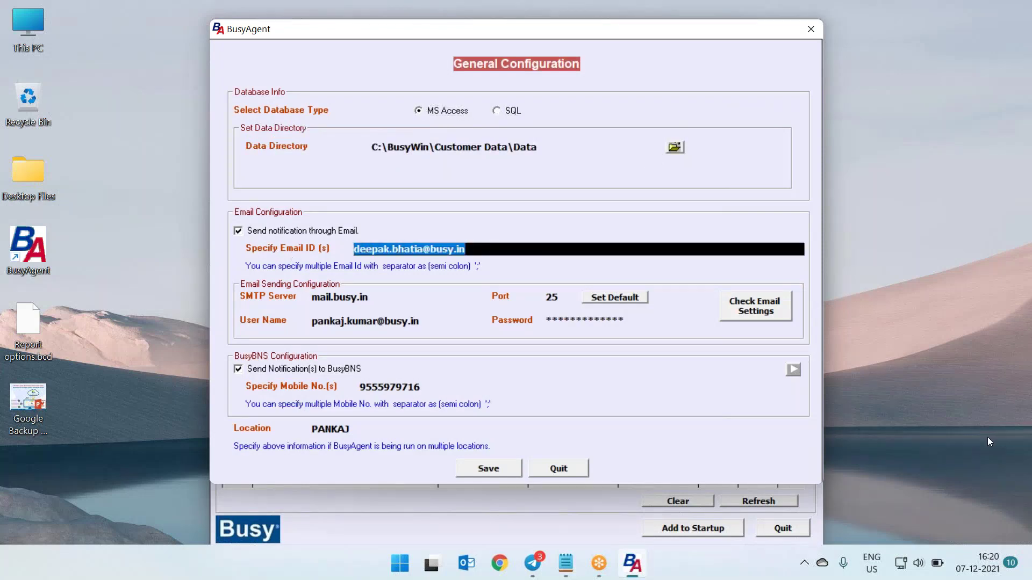
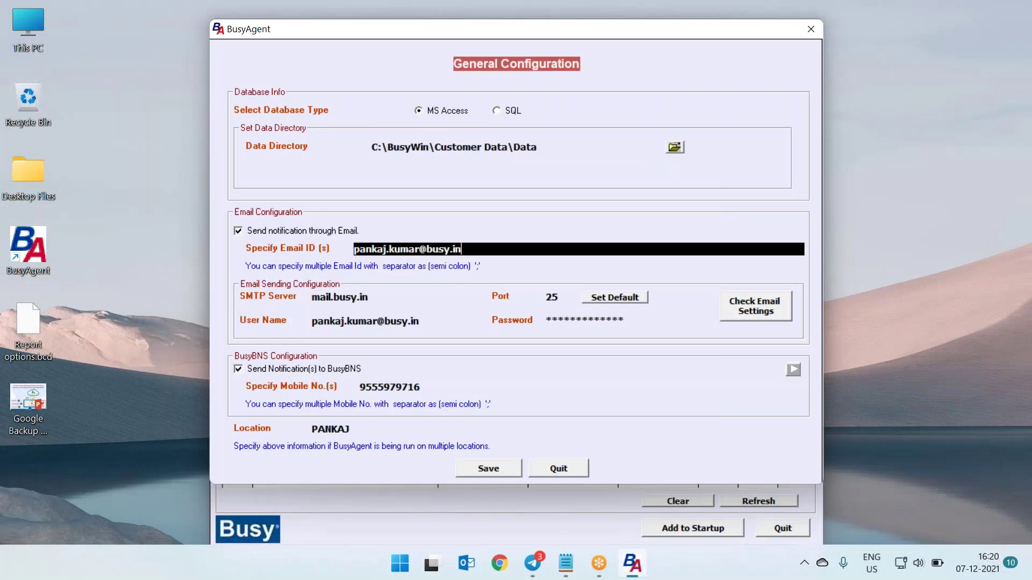
key("Tab")
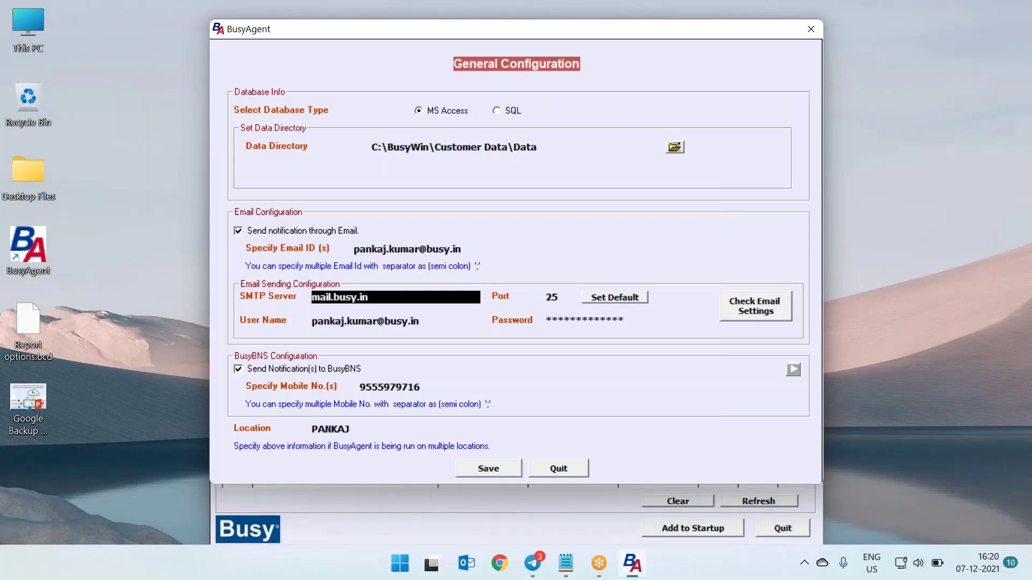
key("Tab")
key("Tab")
key("Tab")
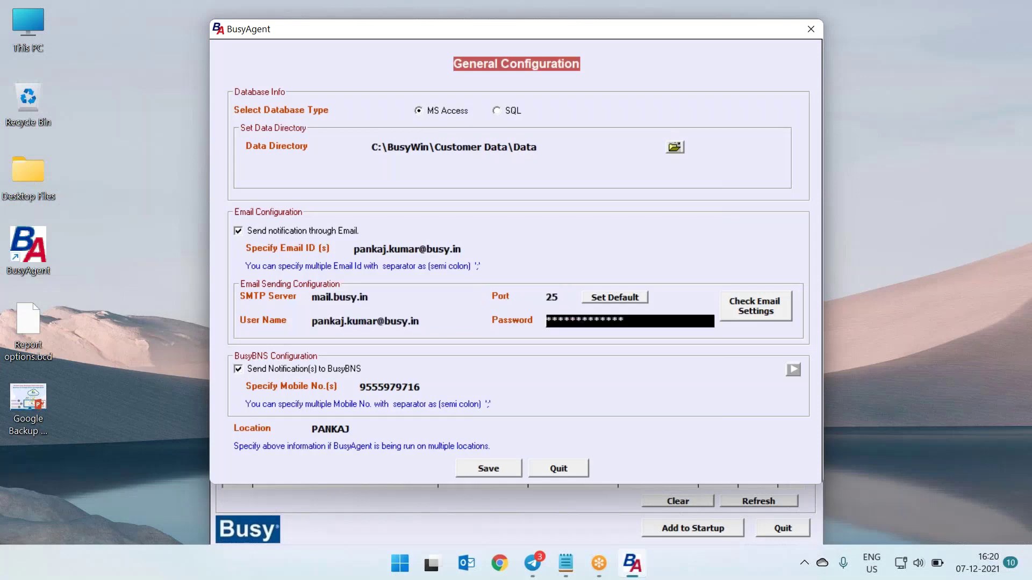
key("Tab")
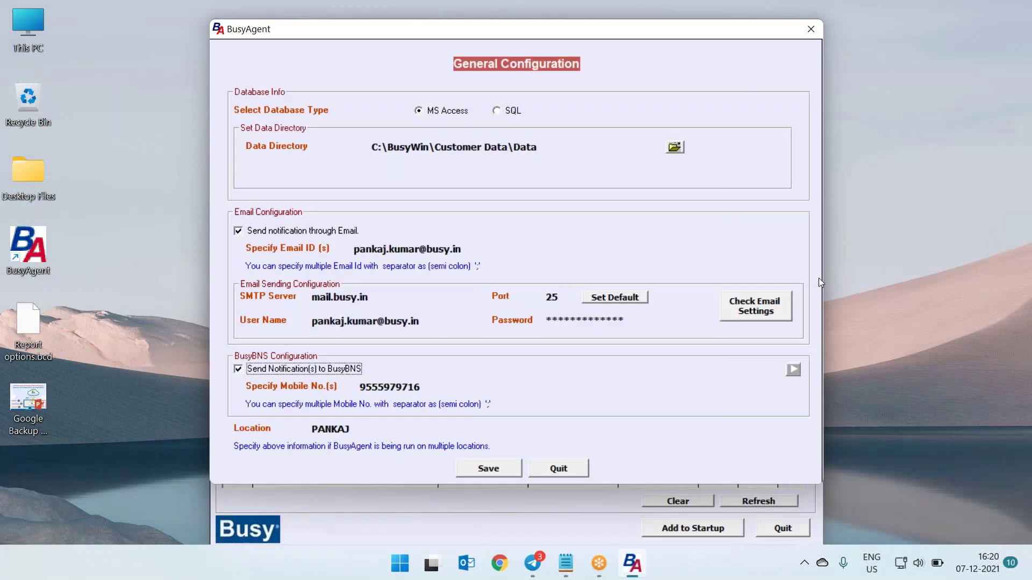
key("Tab")
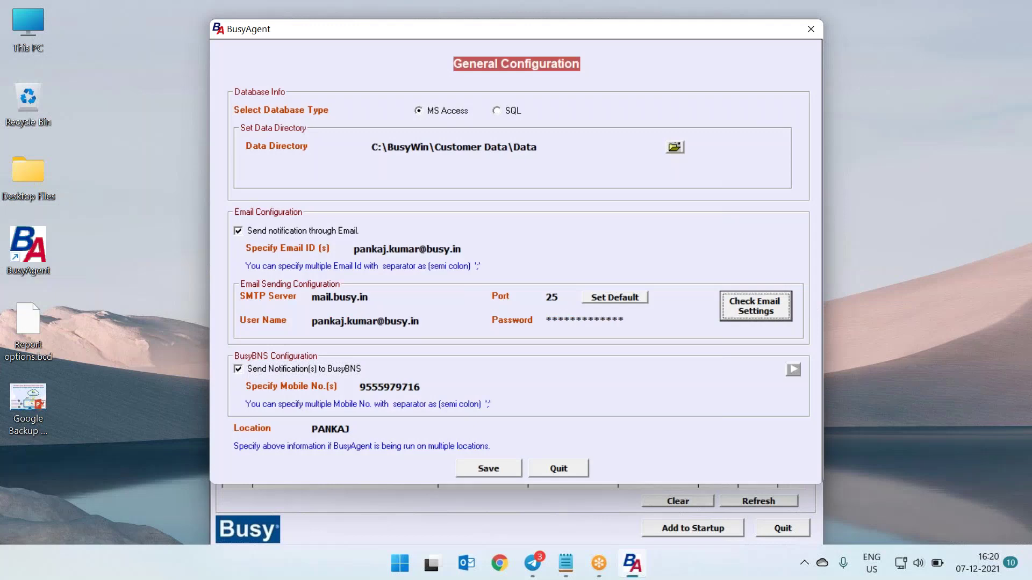
key("Return")
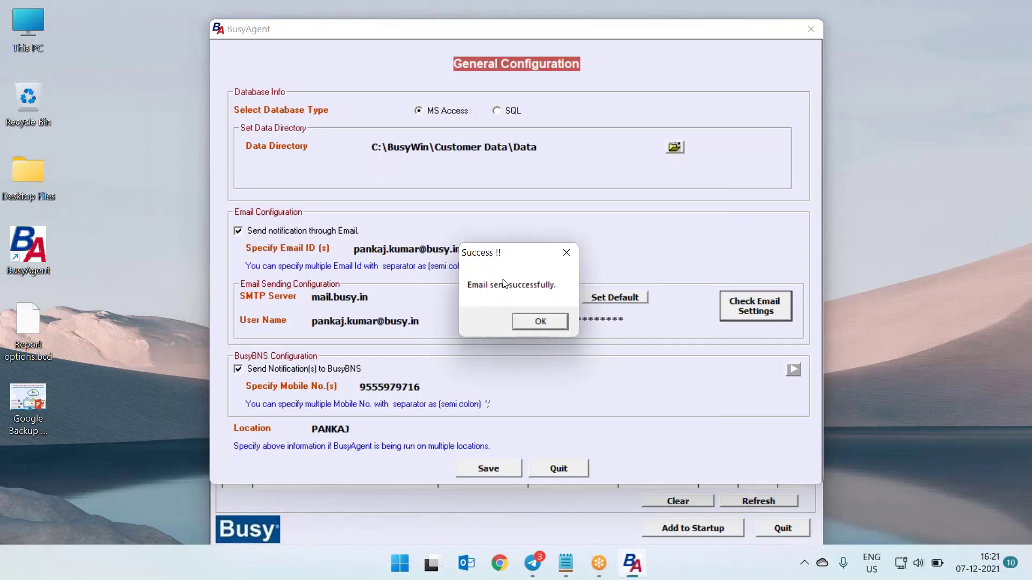
Dismiss the test confirmation, tidy the BusyBNS mobile number, and save the General Configuration
left_click(552, 321)
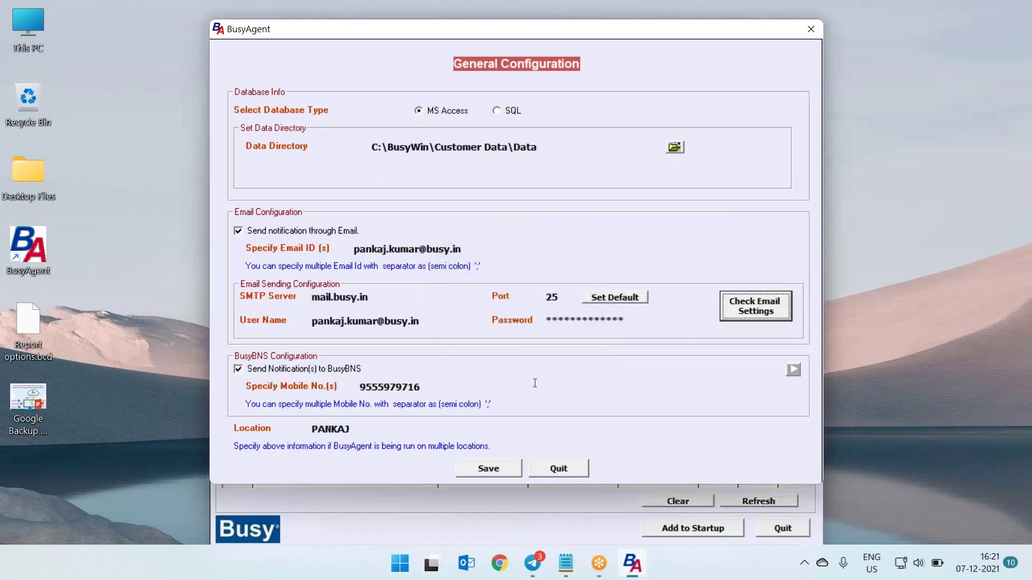
left_click_drag(445, 387, 348, 391)
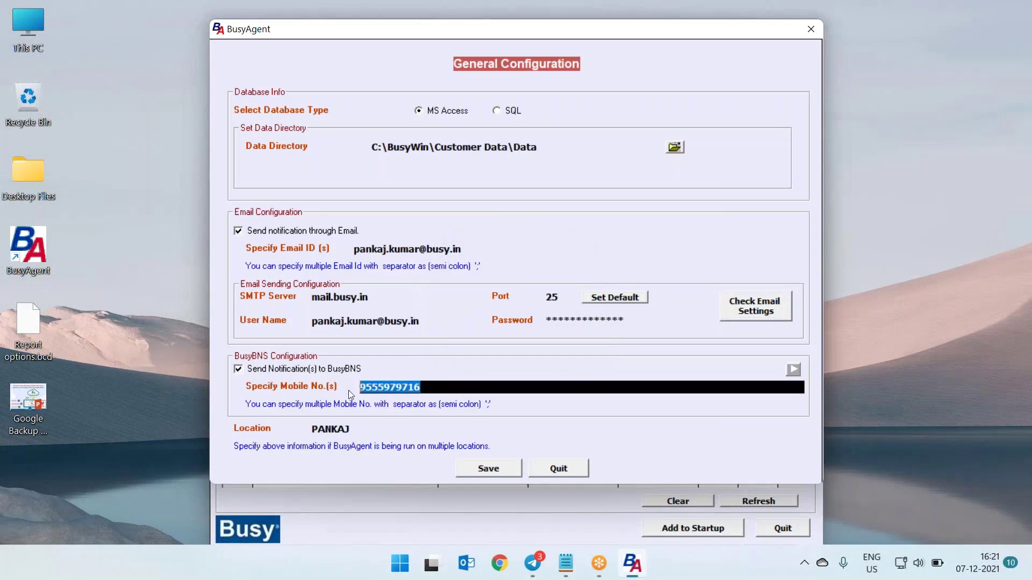
left_click(436, 388)
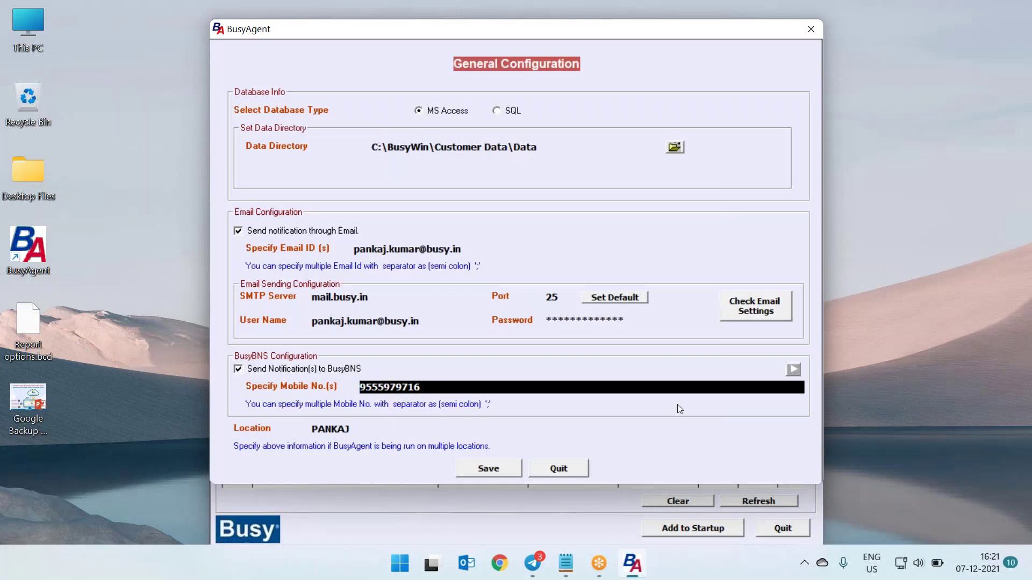
type(";")
key("BackSpace")
left_click_drag(356, 436, 290, 428)
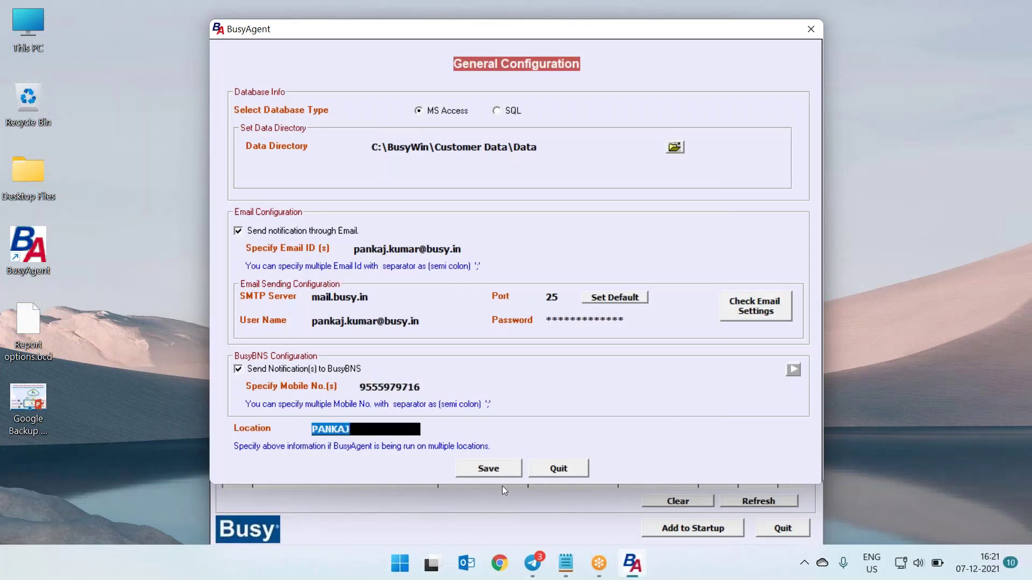
left_click(488, 470)
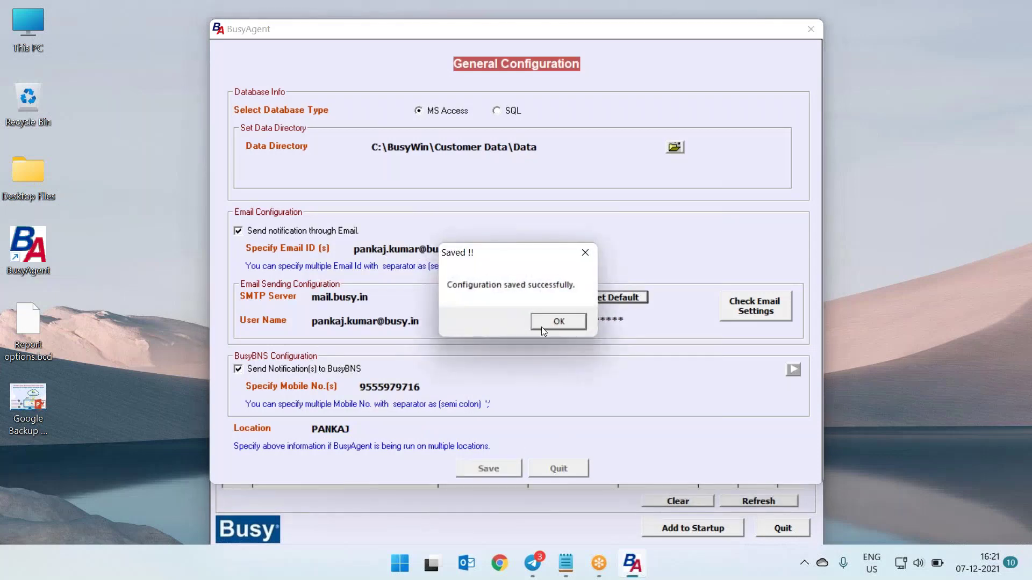
left_click(541, 327)
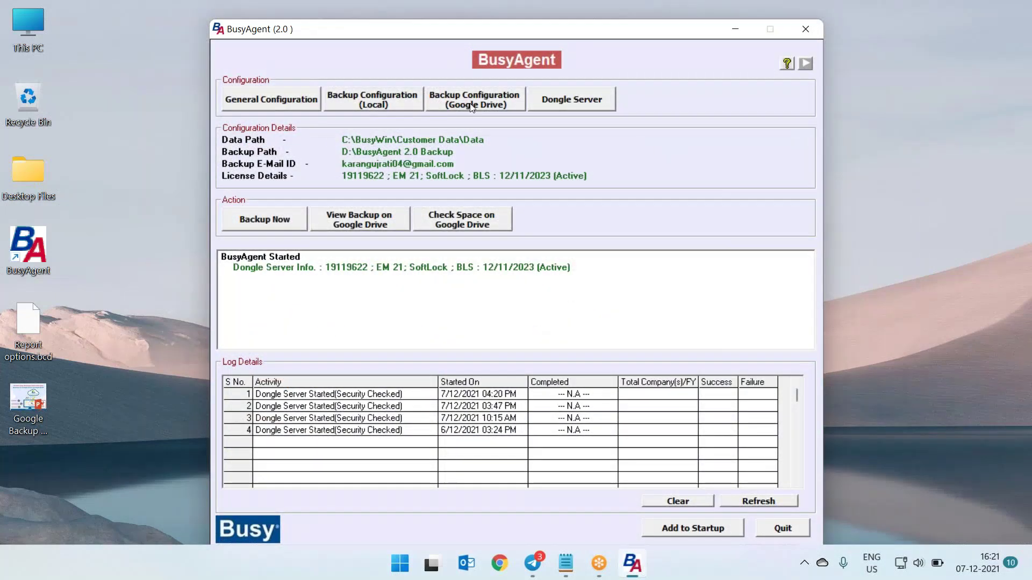
Open the Google Drive backup configuration and authorise the existing backup account
left_click(471, 106)
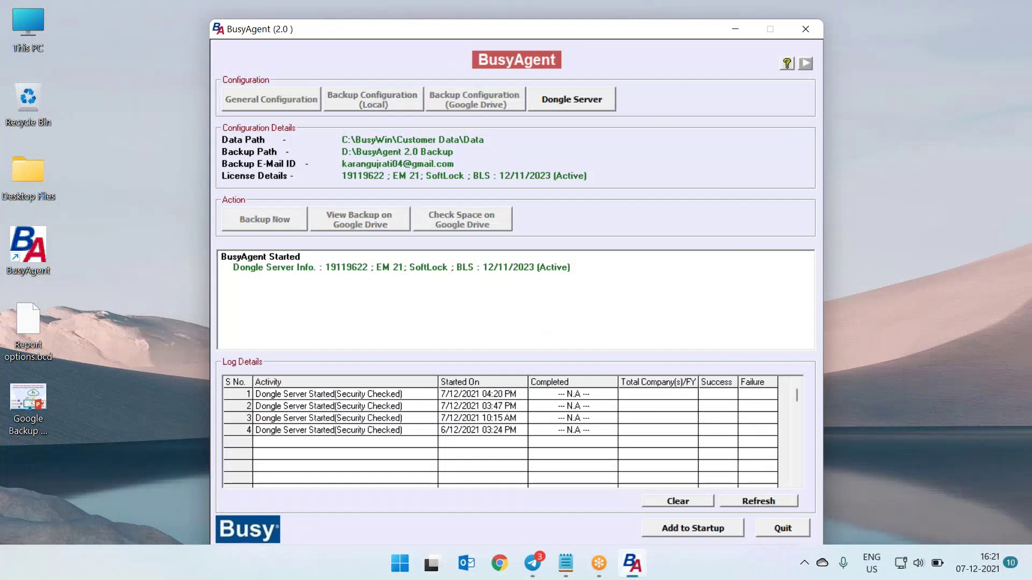
key("Return")
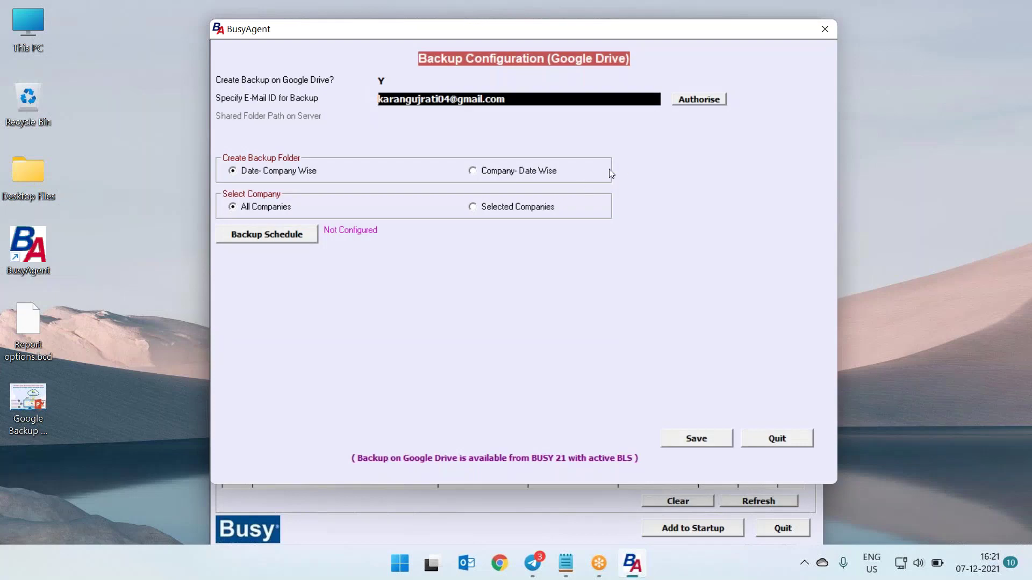
left_click(713, 100)
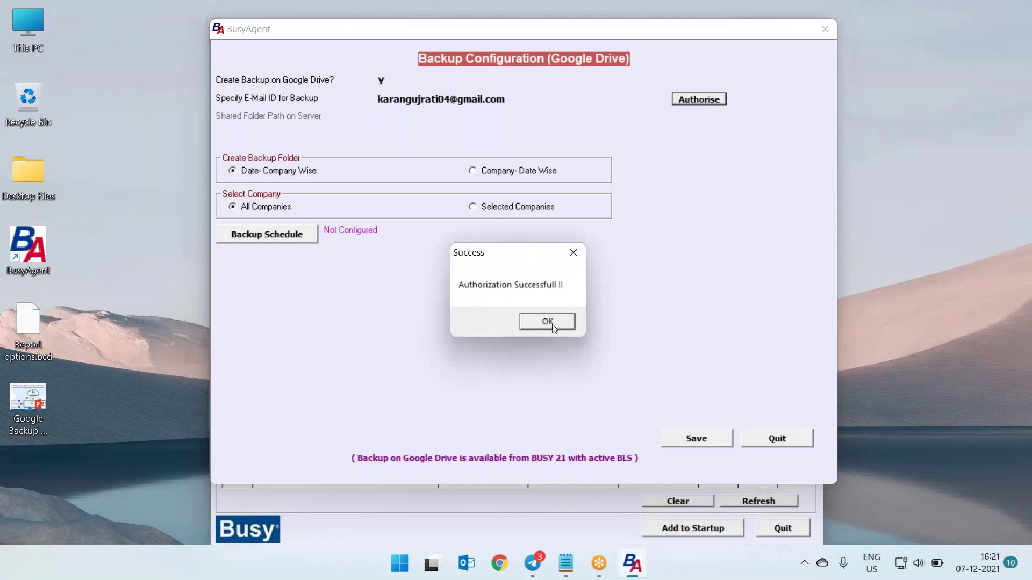
left_click(553, 322)
Change the account name in the backup Gmail ID and authorise the new account
left_click(448, 103)
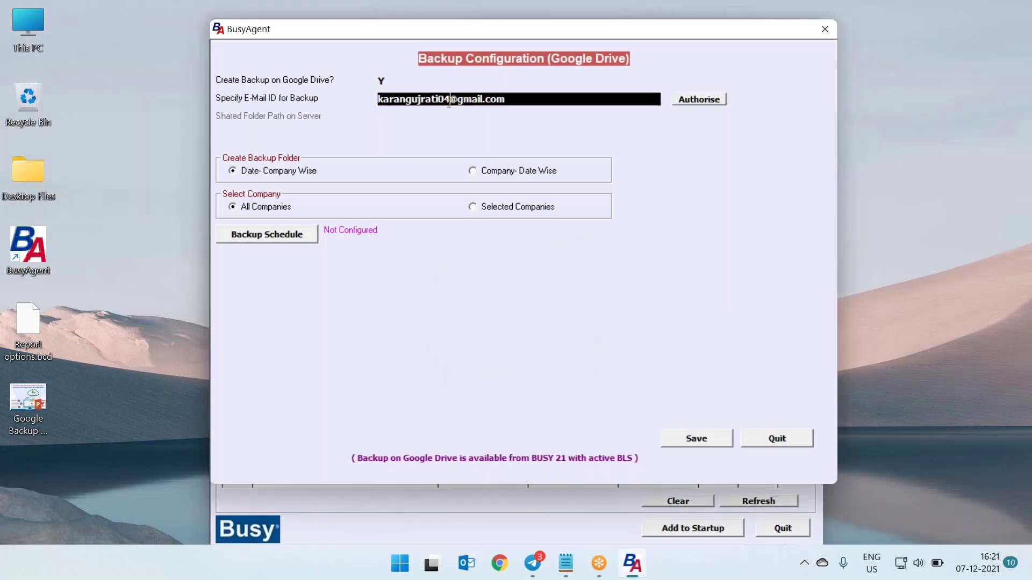
left_click_drag(449, 103, 362, 97)
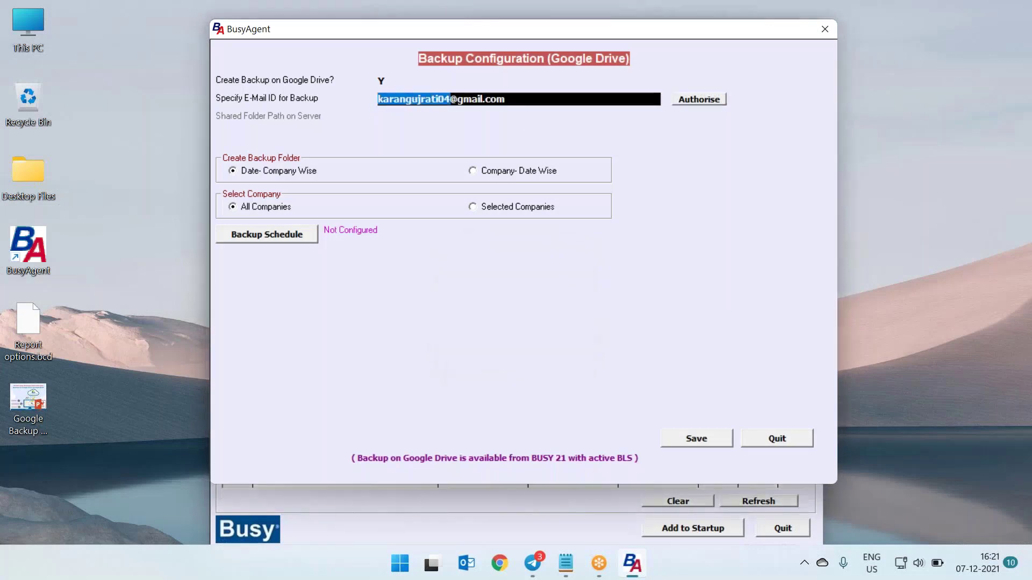
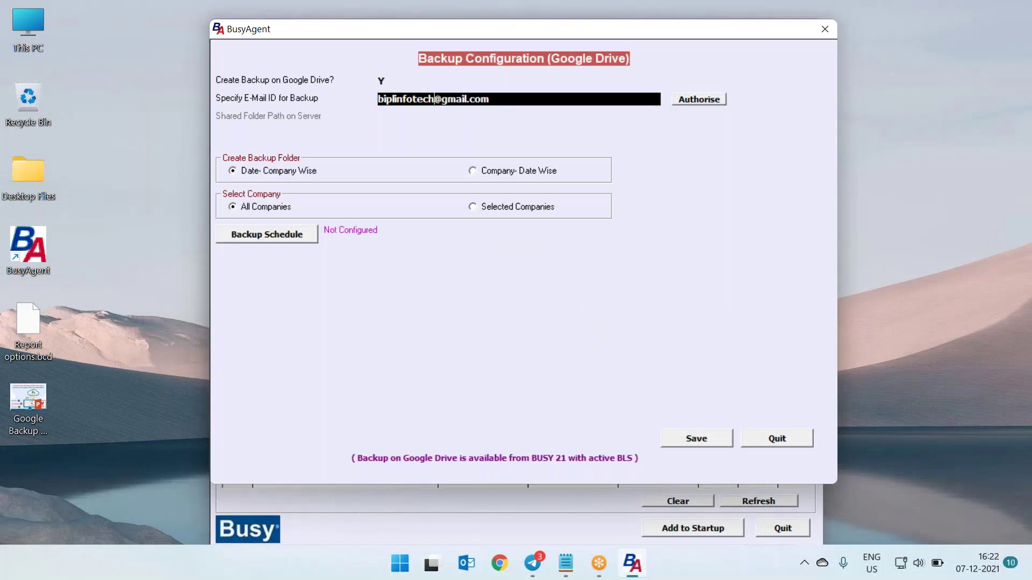
left_click(700, 100)
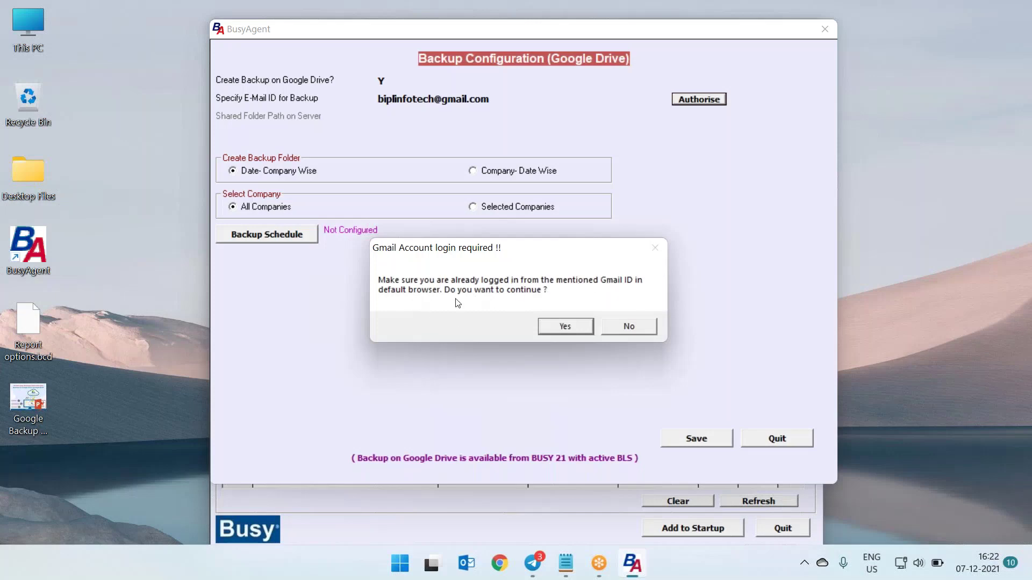
left_click(557, 329)
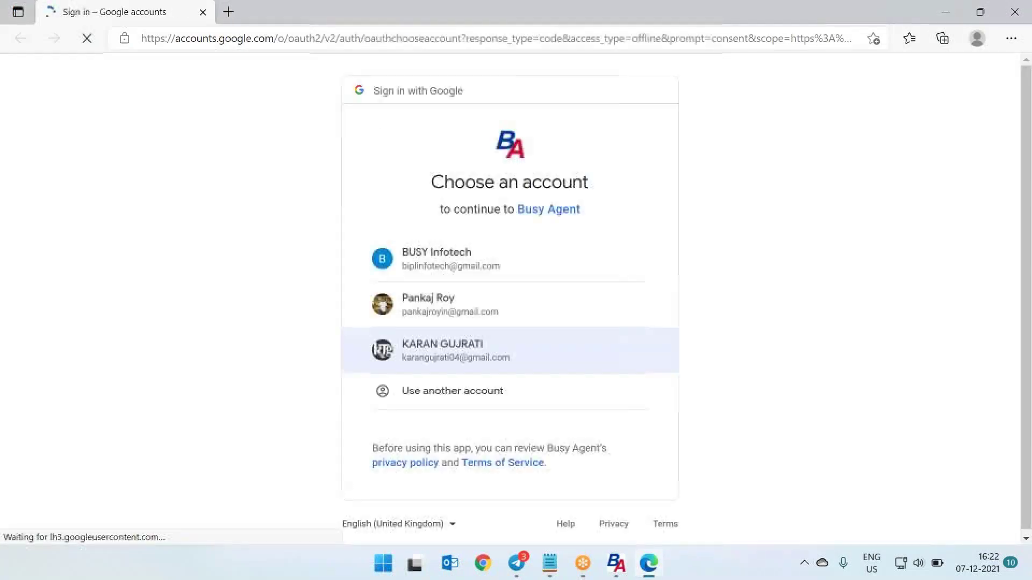
Choose the company Google account, grant Busy Agent Drive access, and close Edge
left_click(447, 272)
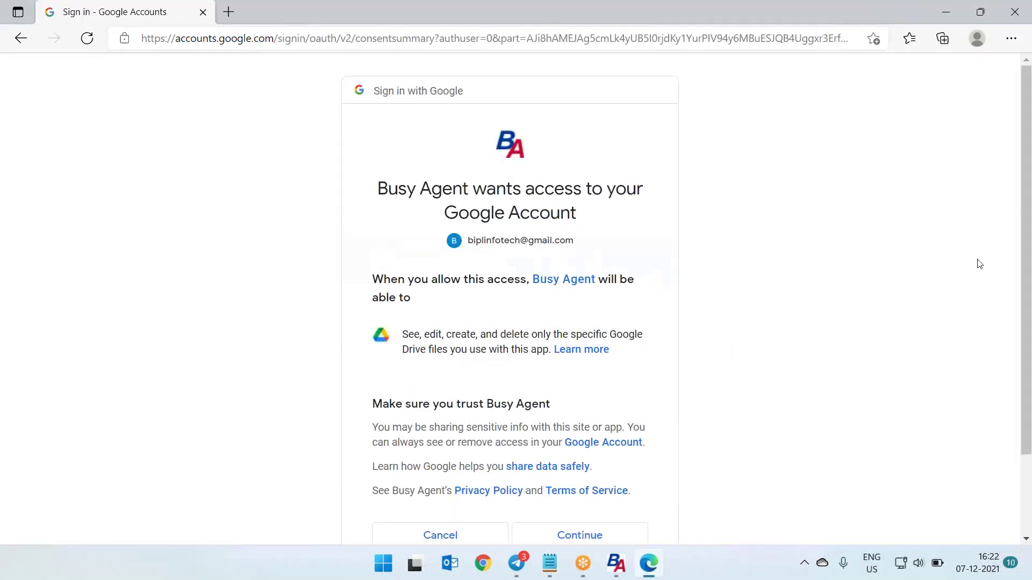
scroll(487, 335, "down", 1)
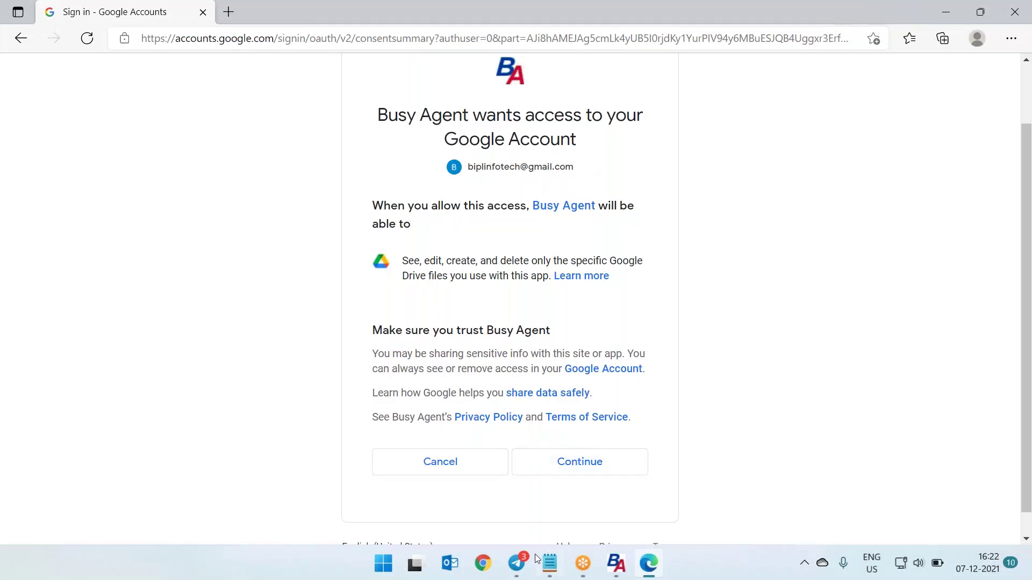
left_click(586, 470)
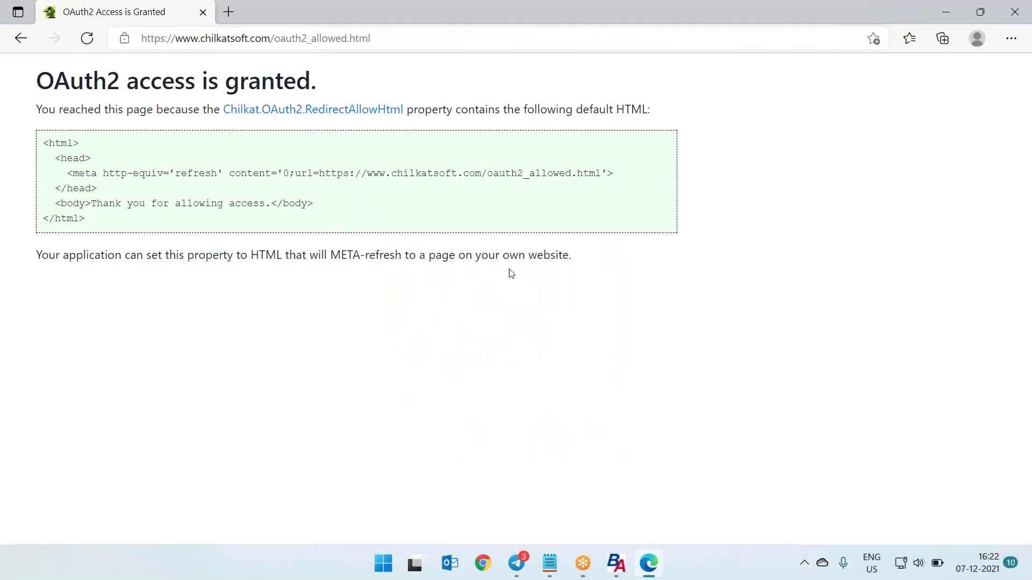
left_click(1013, 12)
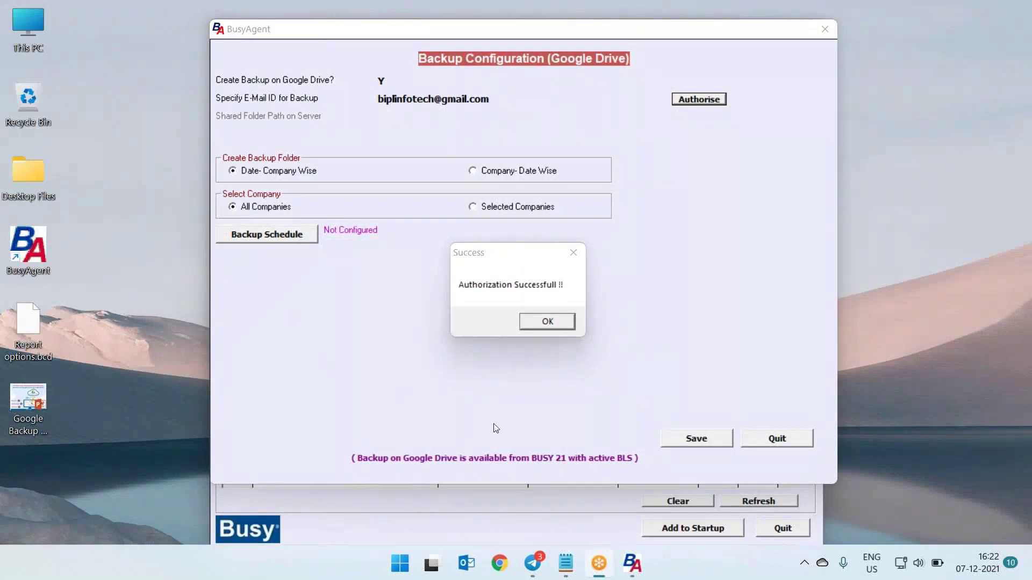
Acknowledge the successful authorization and save the Google Drive backup configuration
left_click(555, 322)
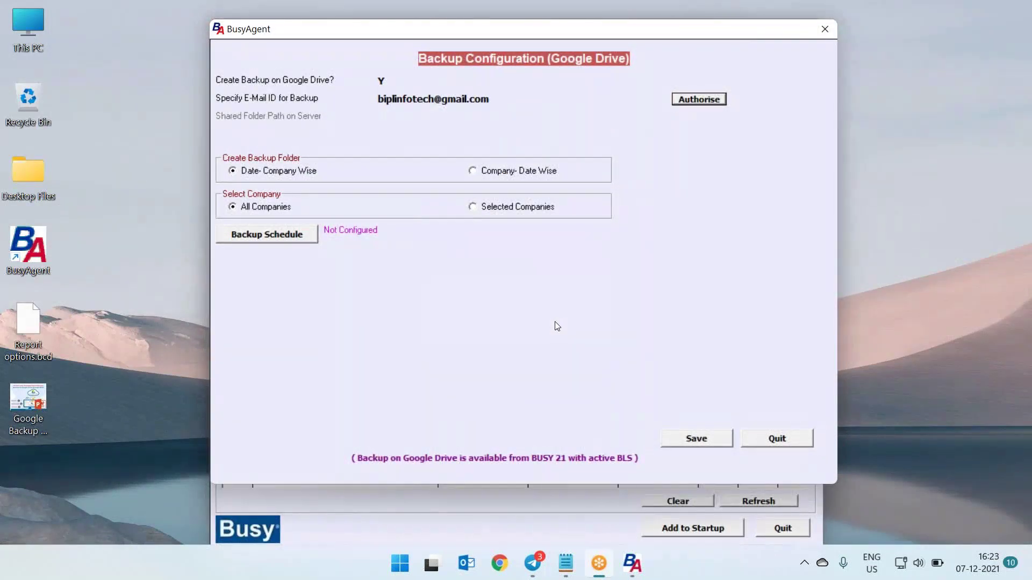
left_click(708, 436)
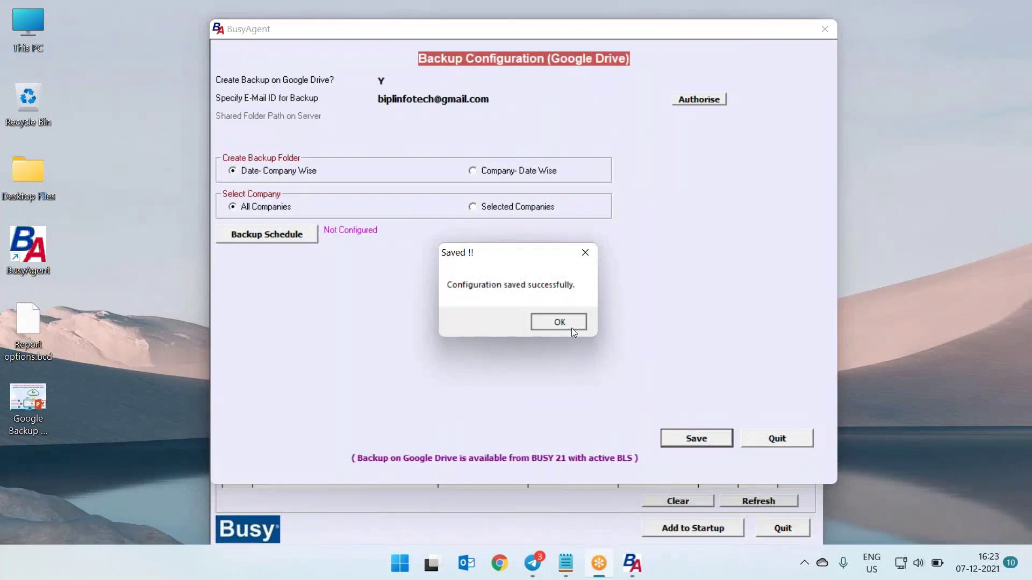
left_click(571, 325)
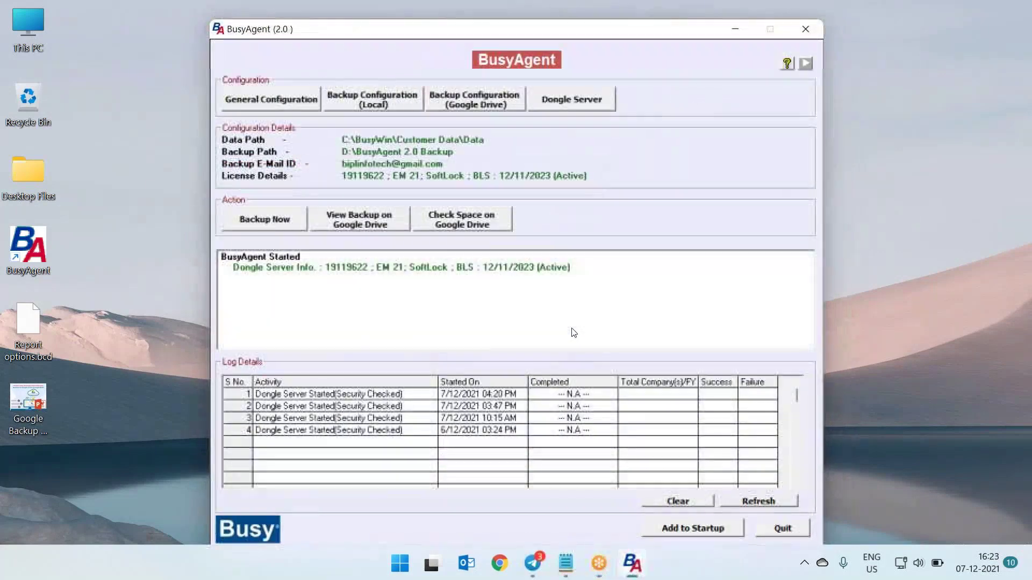
Reopen the Google Drive backup settings, re-authorise the account, and save again
left_click(489, 104)
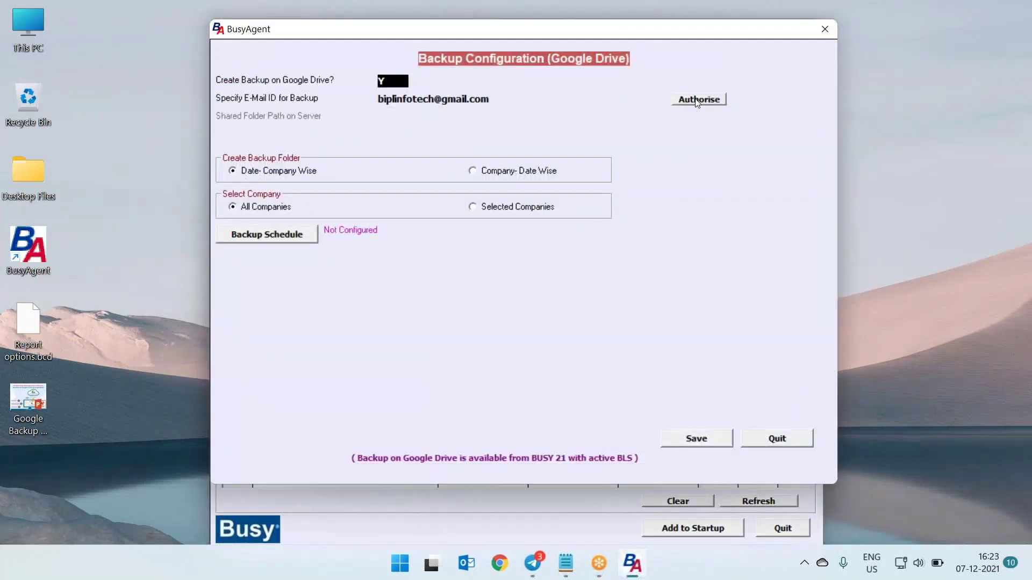
left_click(695, 102)
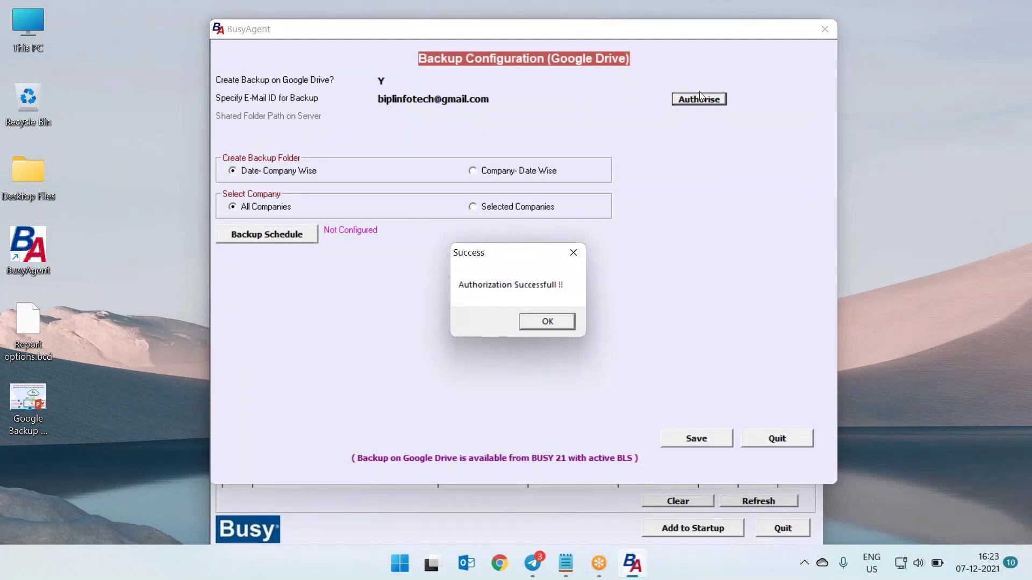
left_click(546, 322)
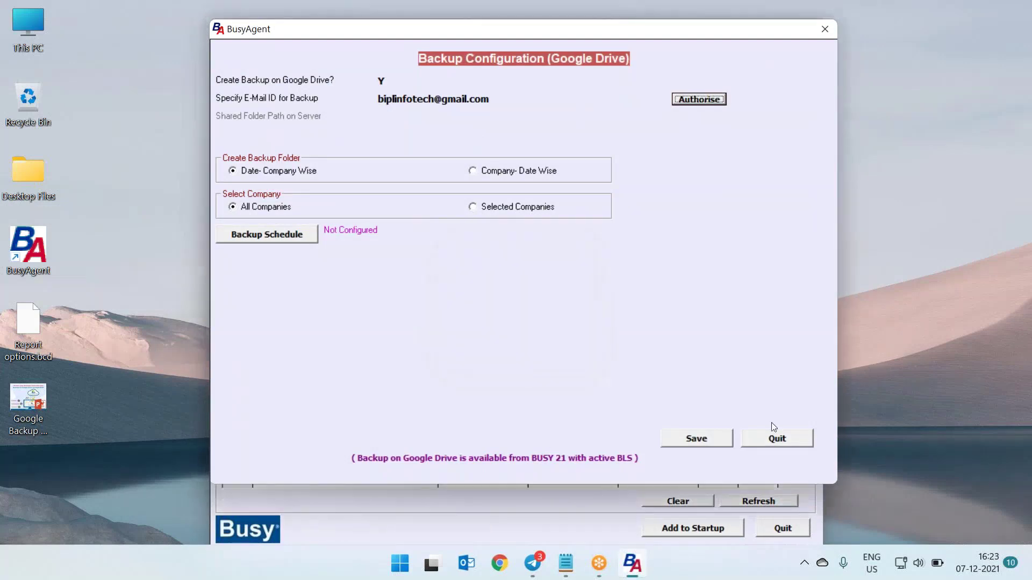
left_click(715, 437)
Close the all-company Backup Schedule unchanged and switch to Selected Companies
left_click(559, 322)
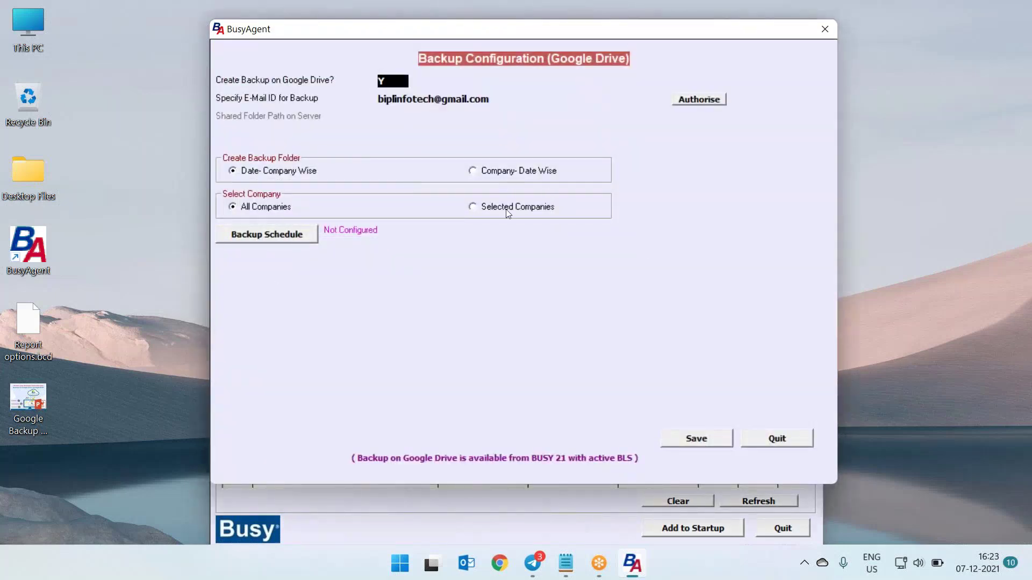
left_click(258, 236)
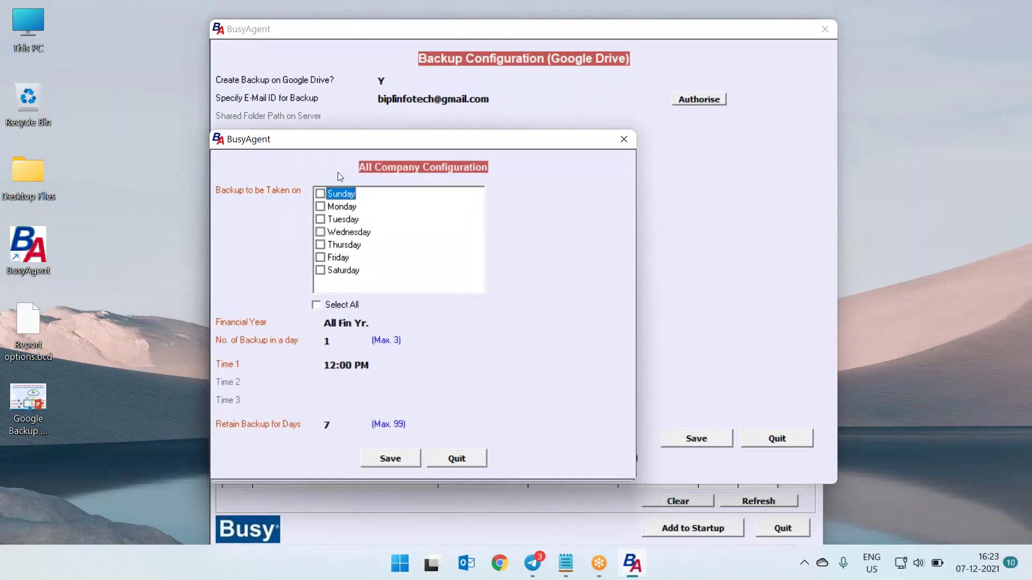
left_click(466, 458)
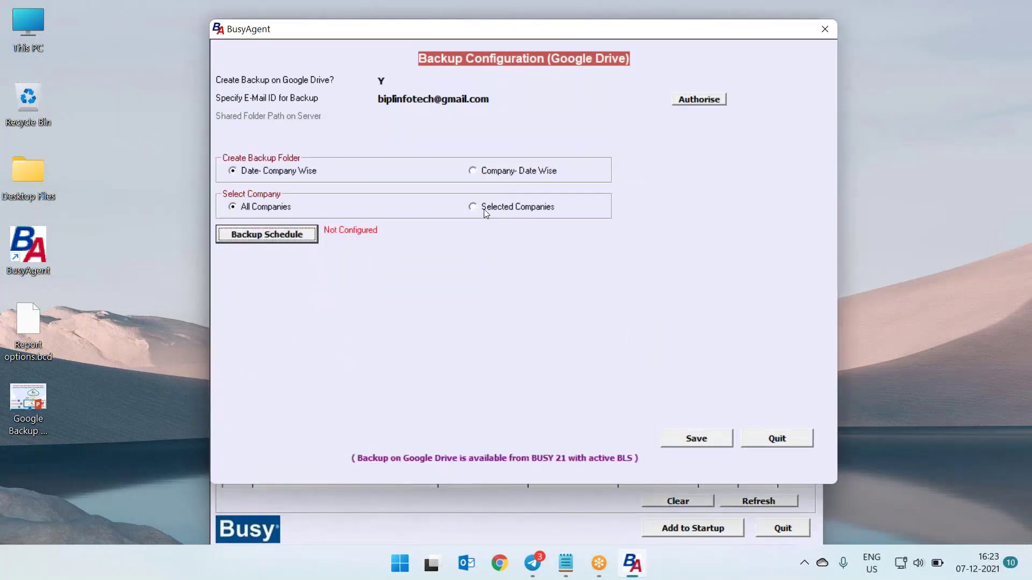
left_click(485, 208)
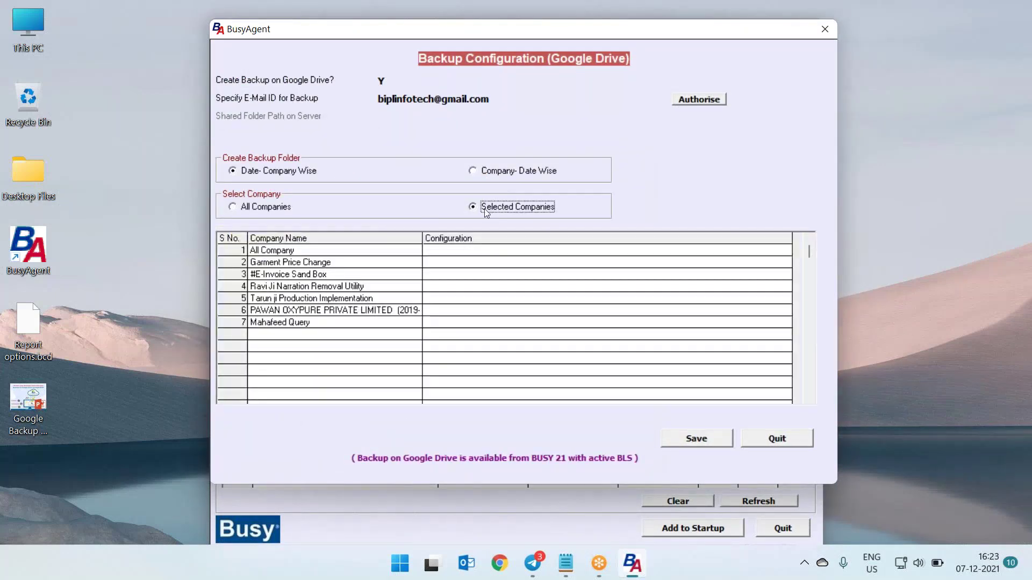
Schedule Garment Price Change backups on Monday and #E-Invoice Sand Box on Tuesday
left_click(454, 253)
double_click(452, 266)
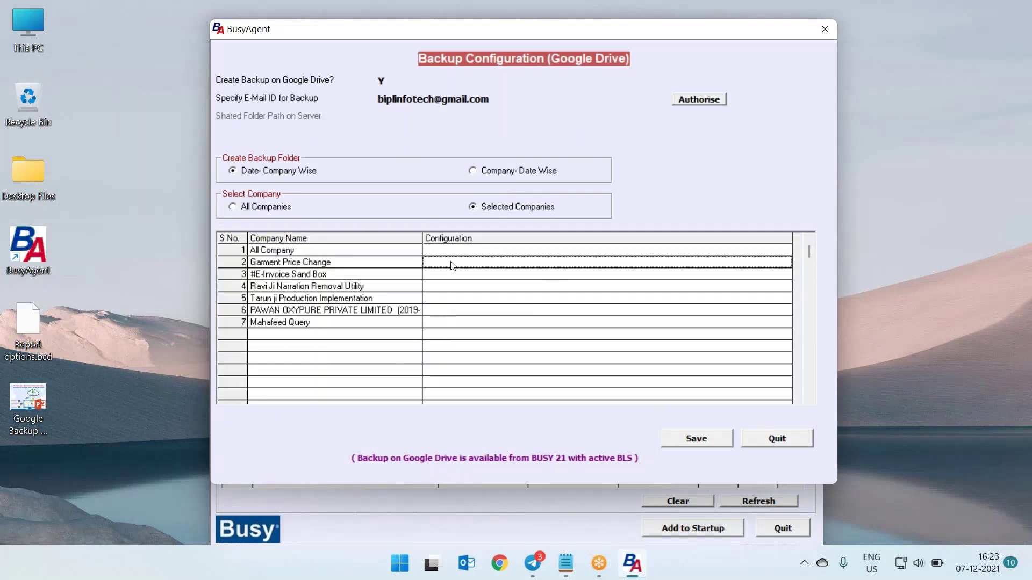
left_click(320, 207)
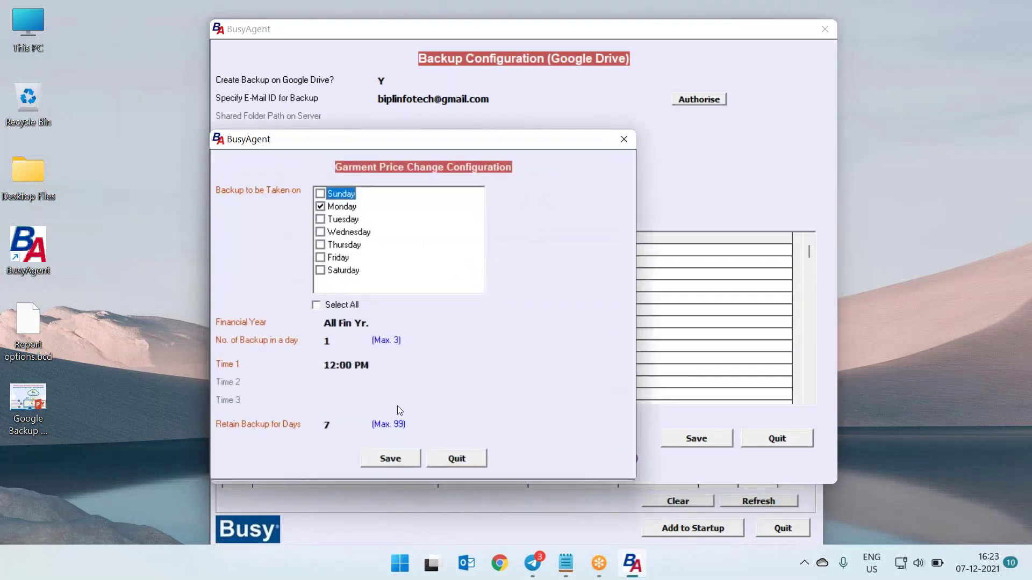
left_click(390, 458)
double_click(467, 275)
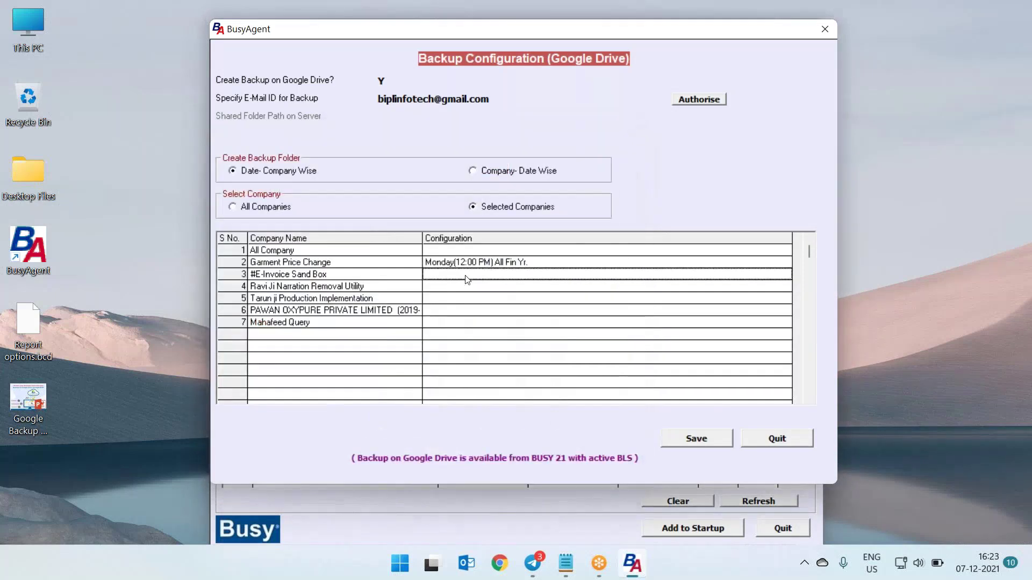
left_click(321, 219)
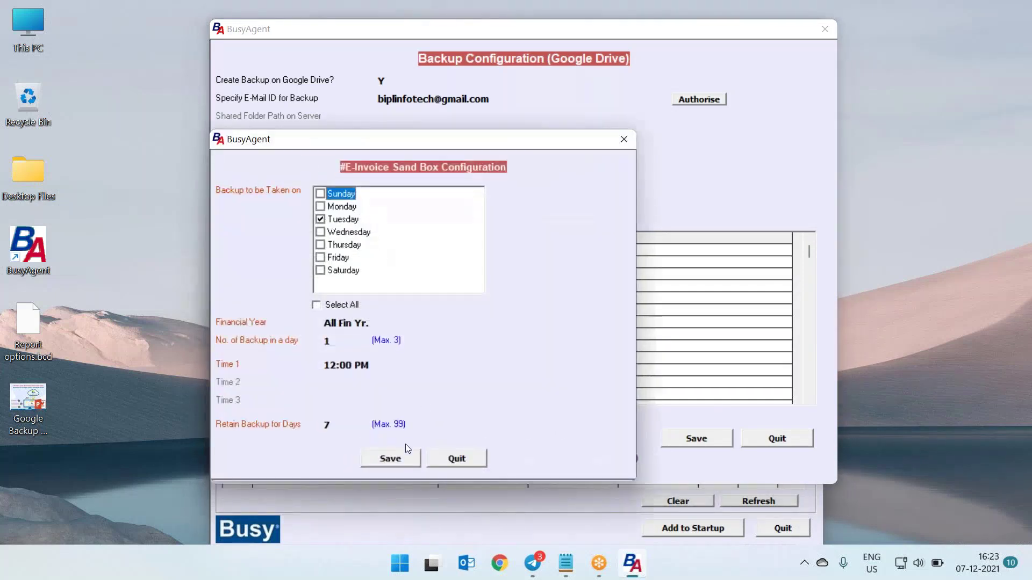
left_click(404, 460)
Schedule the fourth company on Wednesday and the fifth on Wednesday and Thursday
left_click(485, 289)
double_click(485, 289)
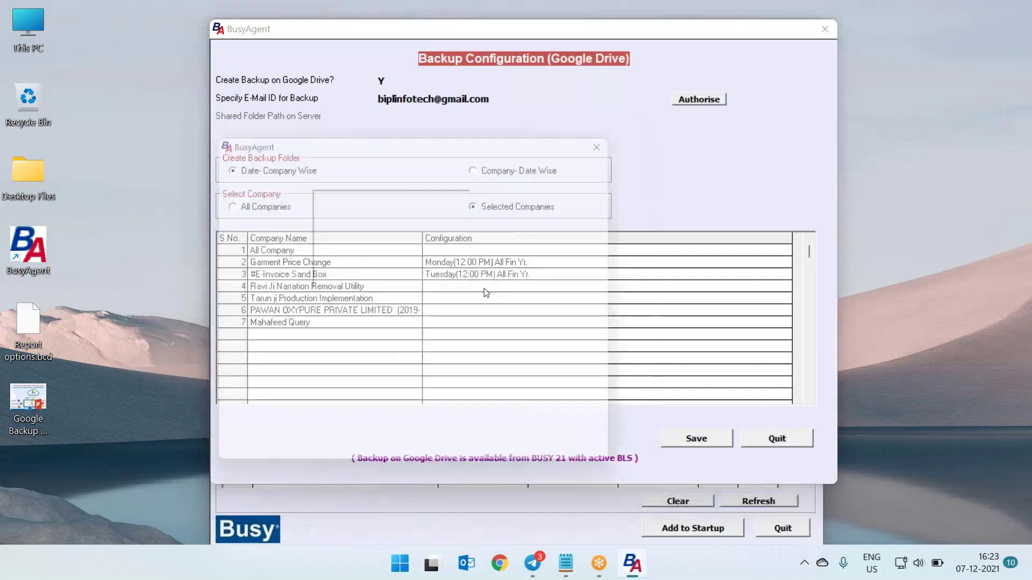
left_click(321, 232)
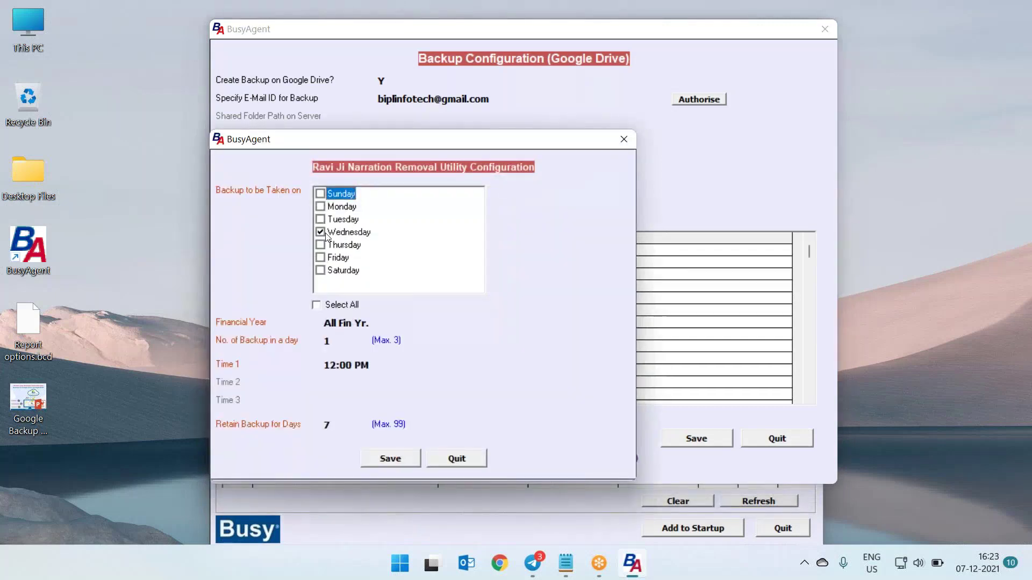
left_click(391, 458)
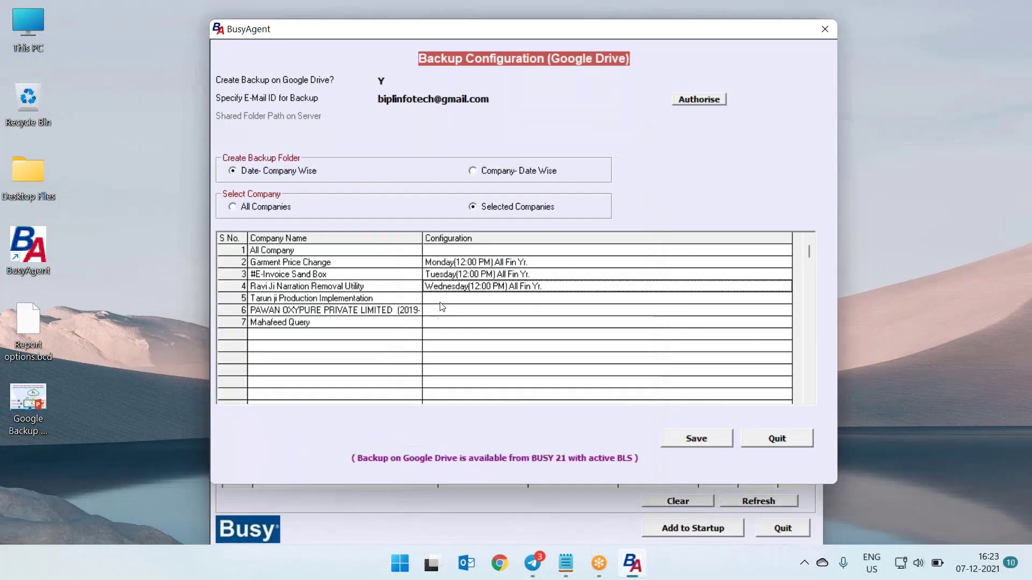
key("Return")
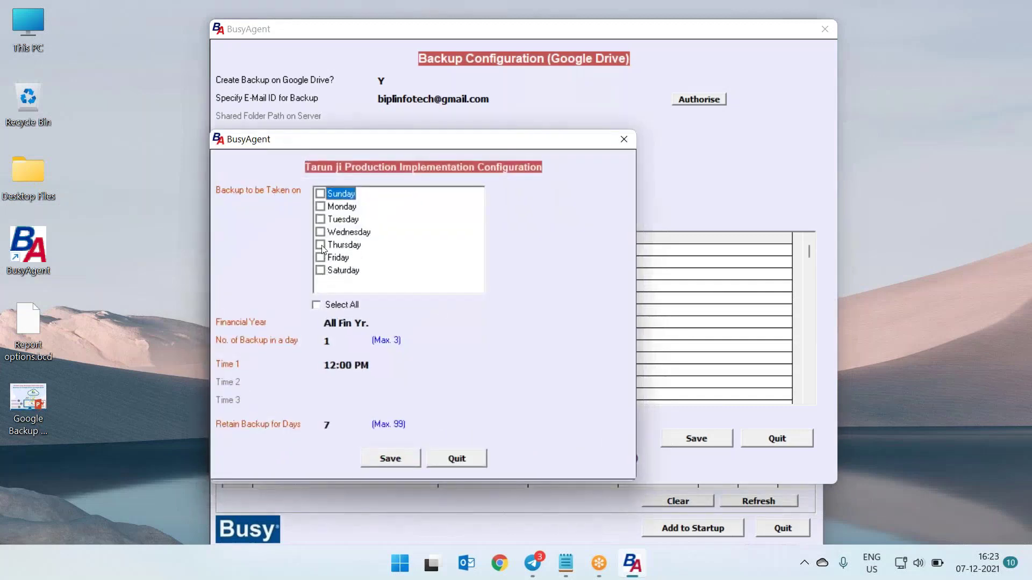
left_click(320, 245)
left_click(325, 234)
left_click(390, 458)
Tick every day of the week in the sixth company's backup schedule
left_click(445, 310)
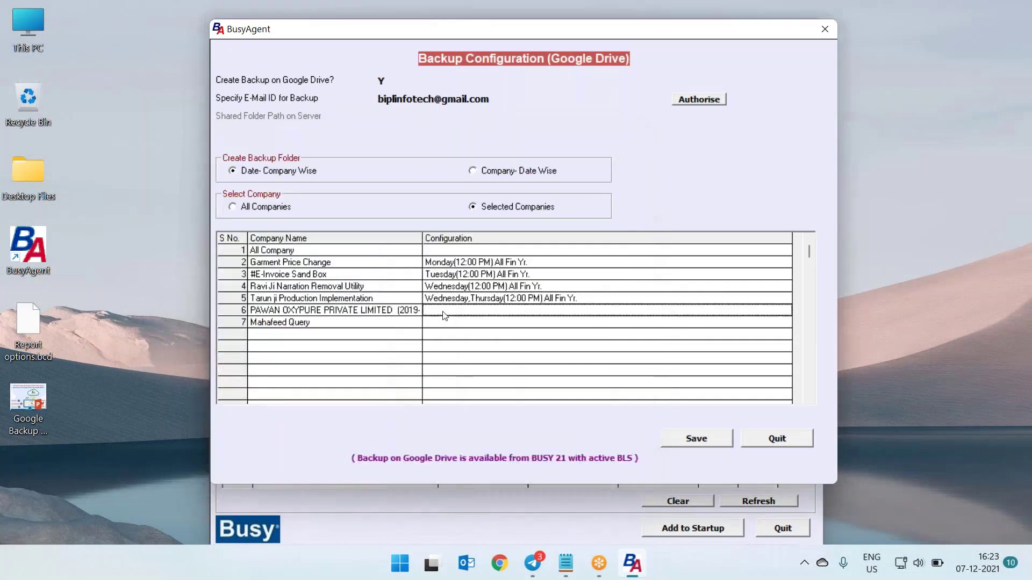
key("Return")
left_click(326, 305)
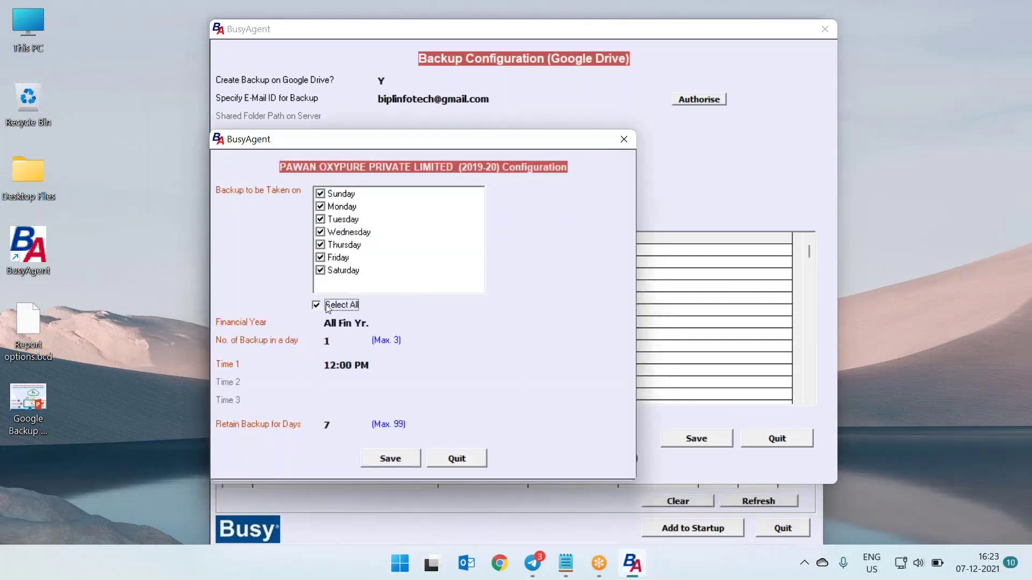
Save the sixth company's daily schedule; try every day, 3 backups for Mahafeed Query, then discard
left_click(390, 458)
left_click(451, 325)
key("Return")
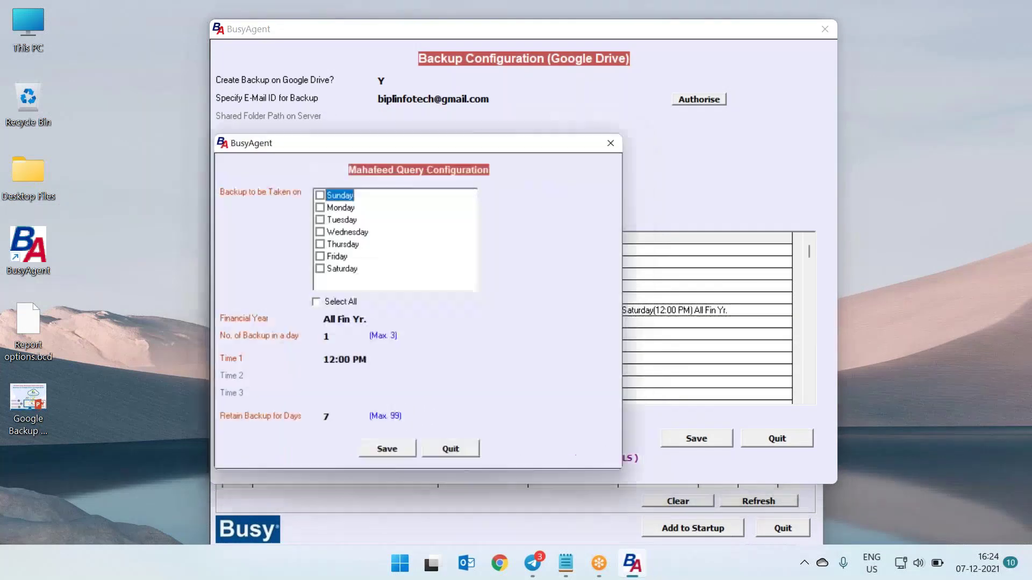
left_click(324, 305)
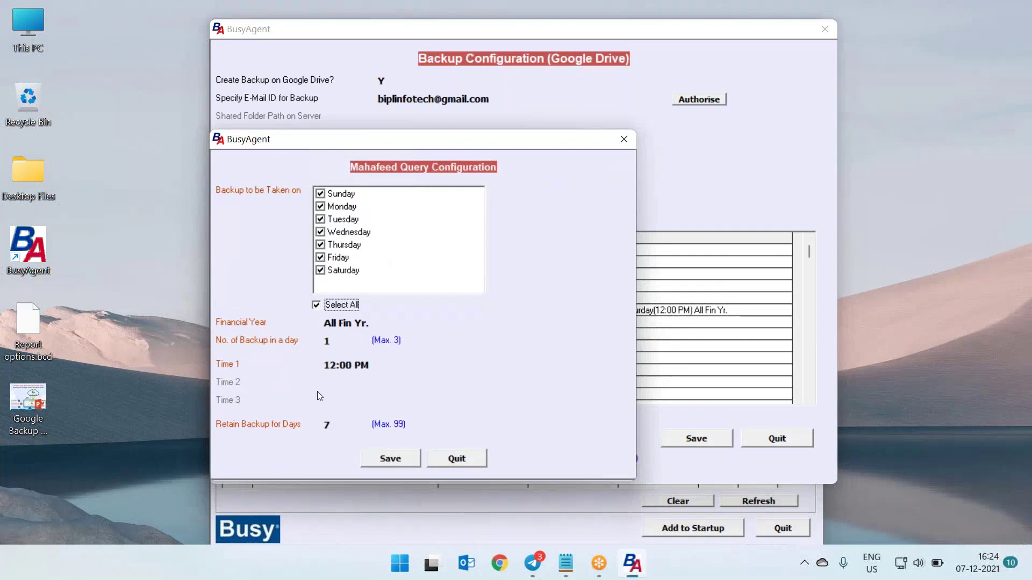
key("Return")
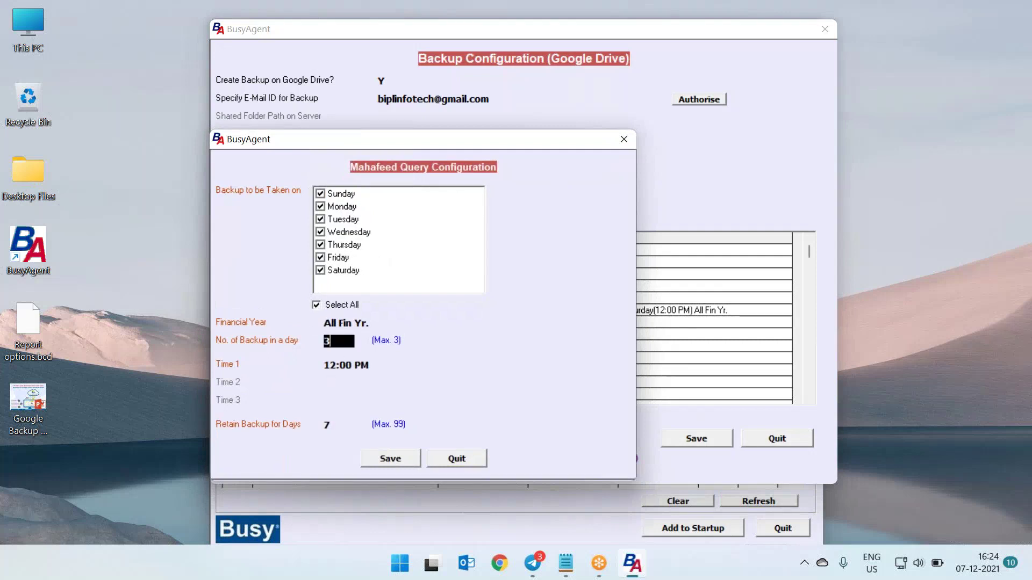
type("3")
key("Return")
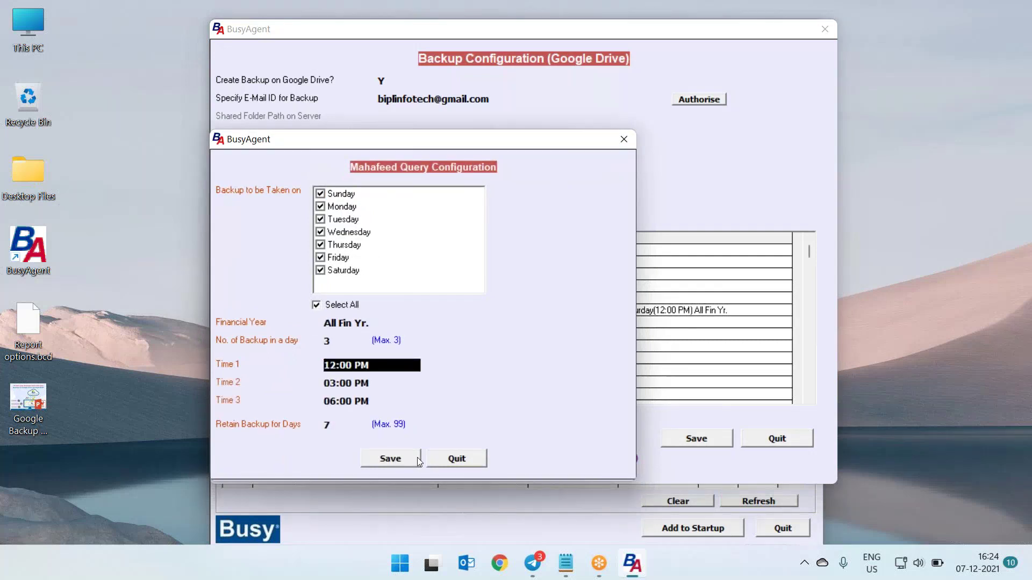
left_click(463, 461)
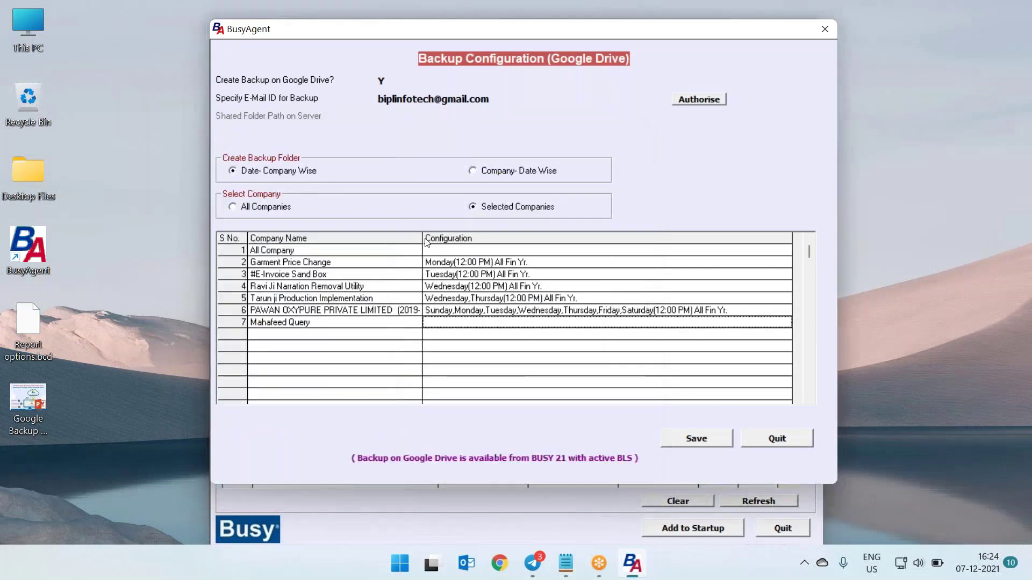
Try ticking every weekday for All Company, then close its schedule without saving
left_click(442, 254)
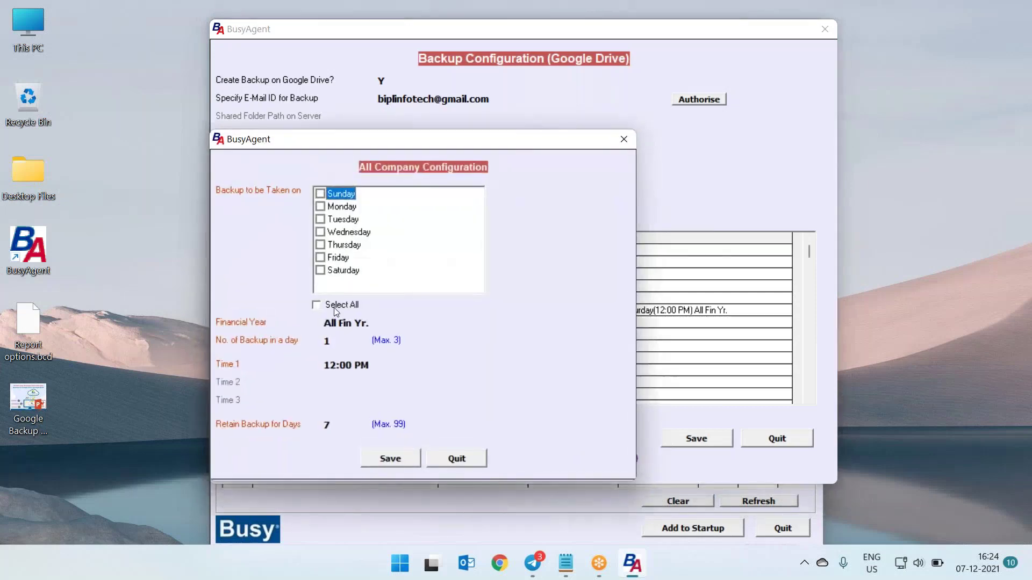
left_click(337, 306)
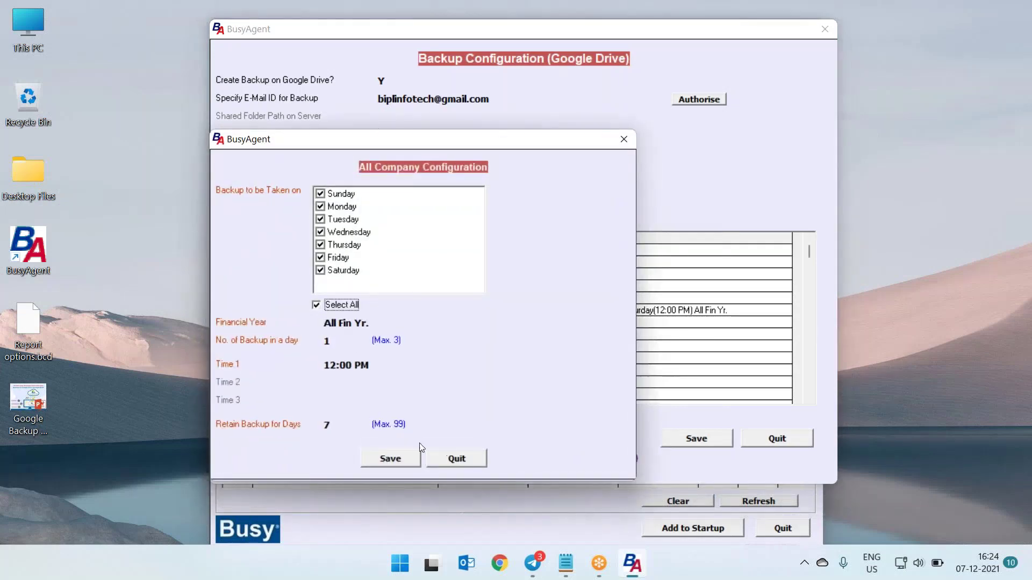
left_click(623, 139)
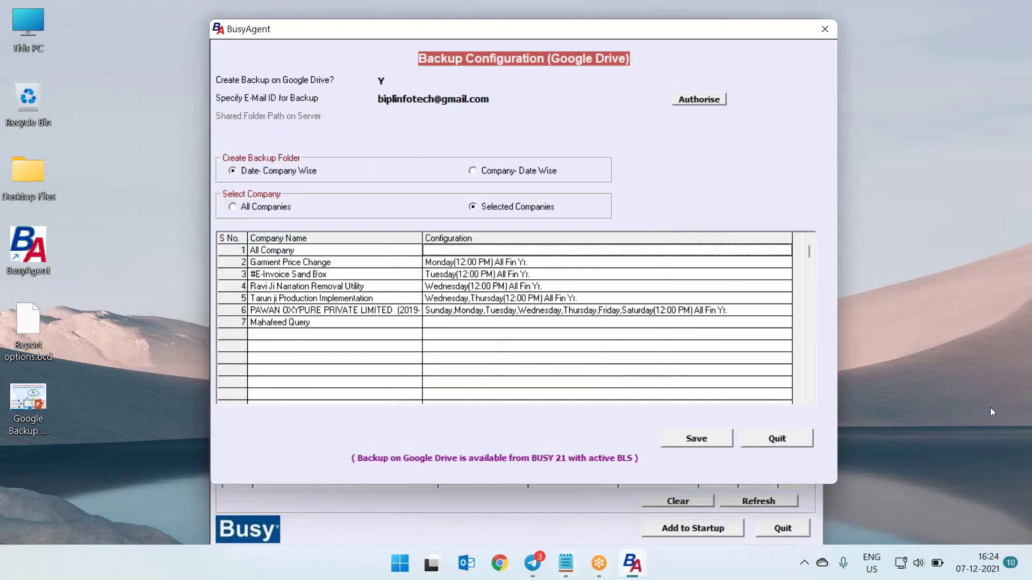
Save a Sunday–Saturday 12:00 PM schedule for All Company and quit Backup Configuration
left_click(1007, 326)
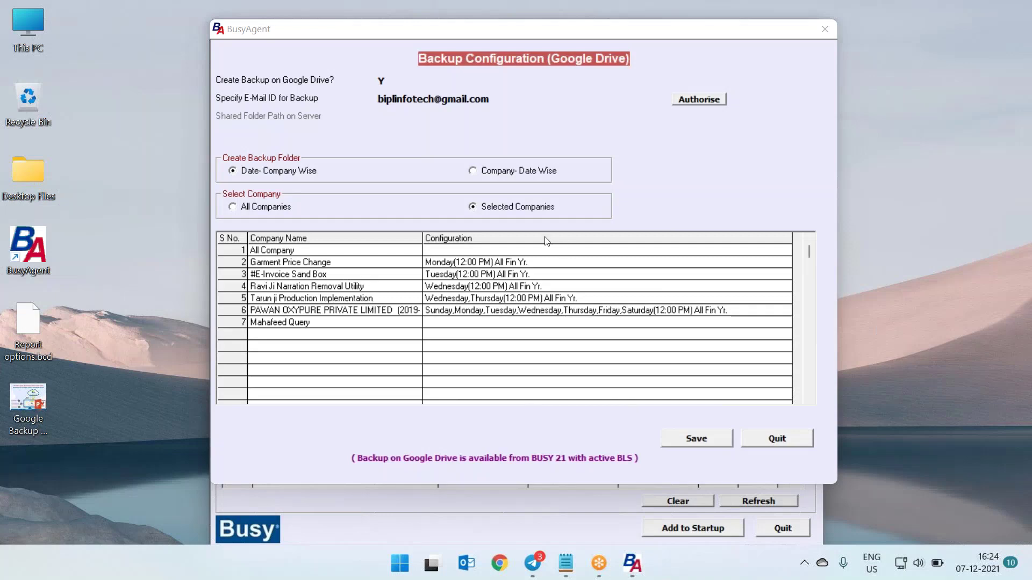
double_click(465, 251)
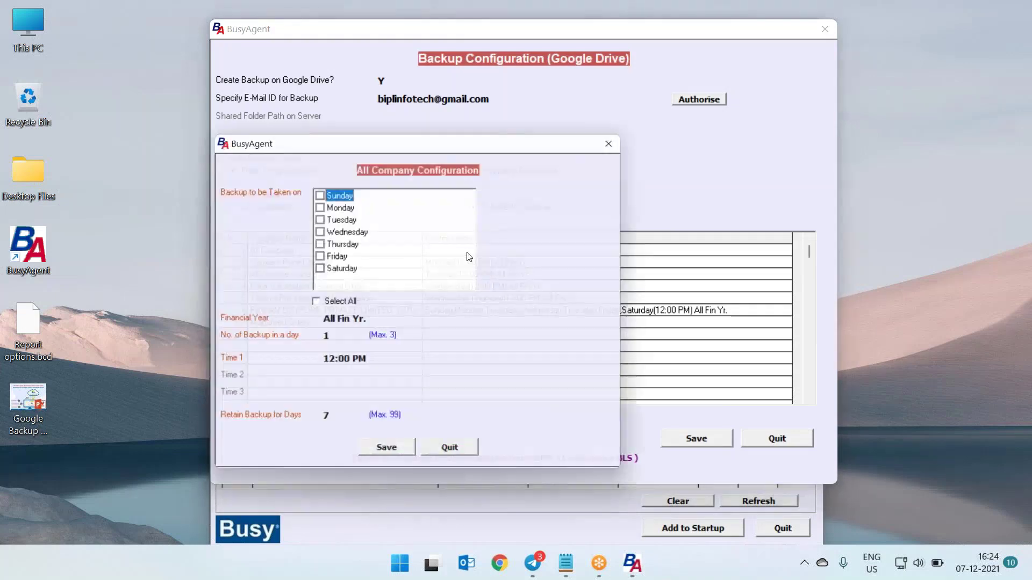
left_click(337, 305)
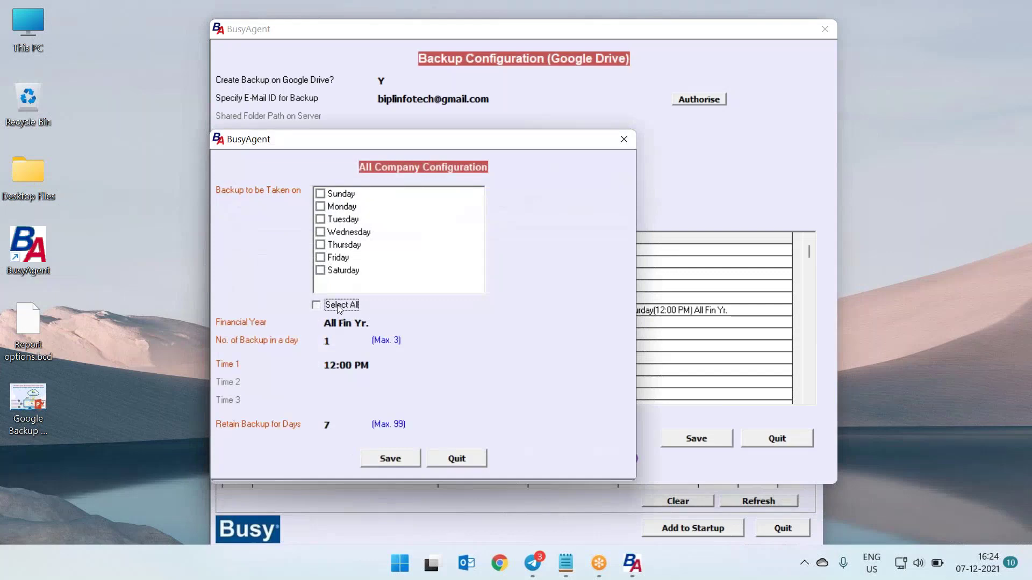
left_click(385, 460)
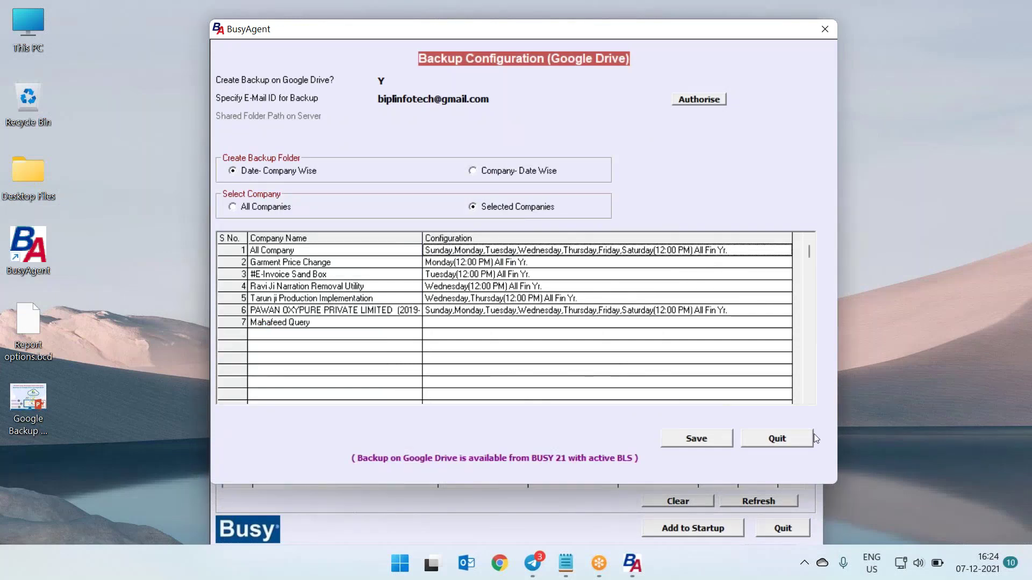
left_click(770, 434)
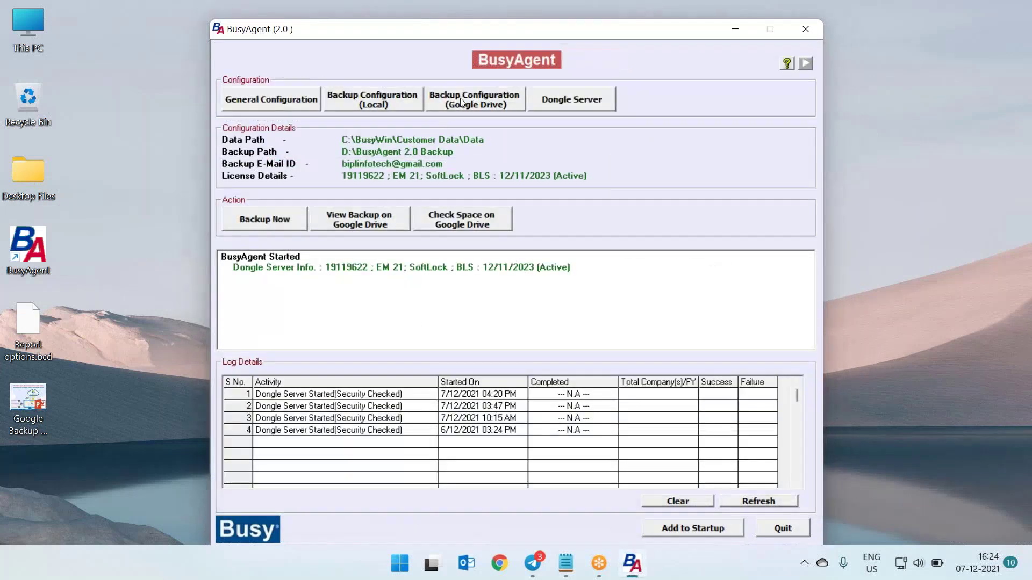
Schedule all-company Google Drive backups Monday to Saturday at 12:00 PM and save the configuration
left_click(473, 100)
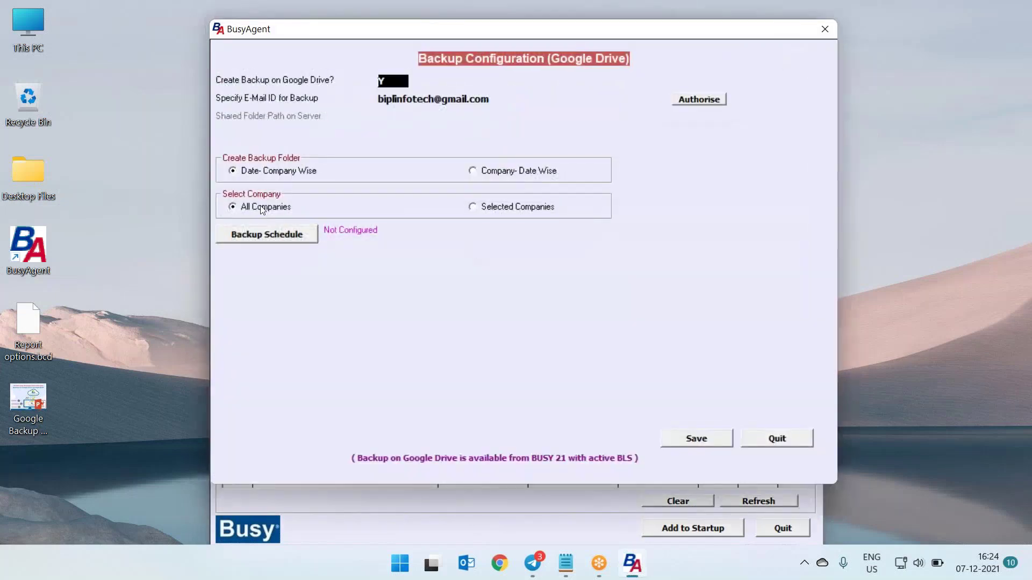
left_click(263, 209)
left_click(287, 240)
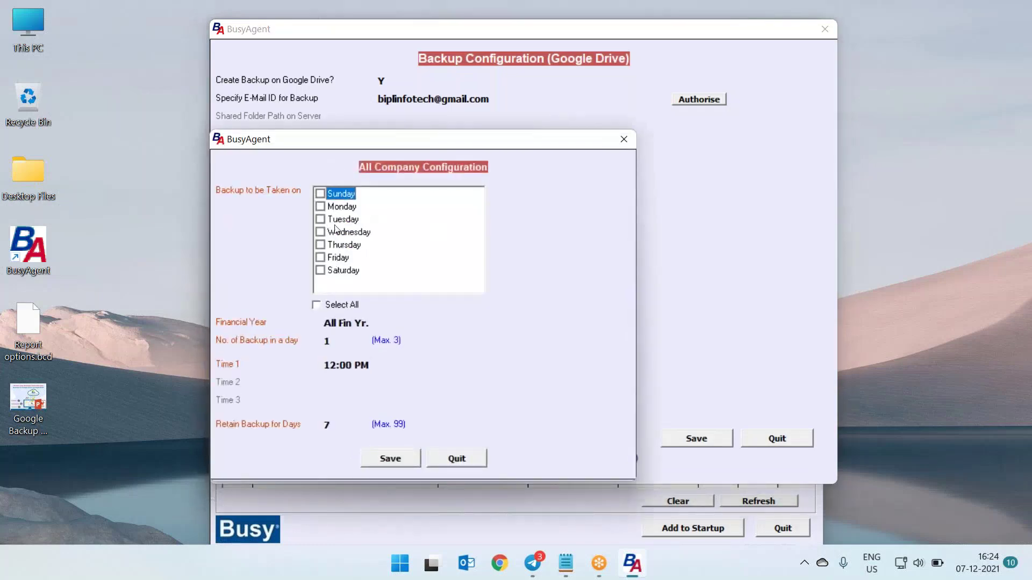
left_click(317, 305)
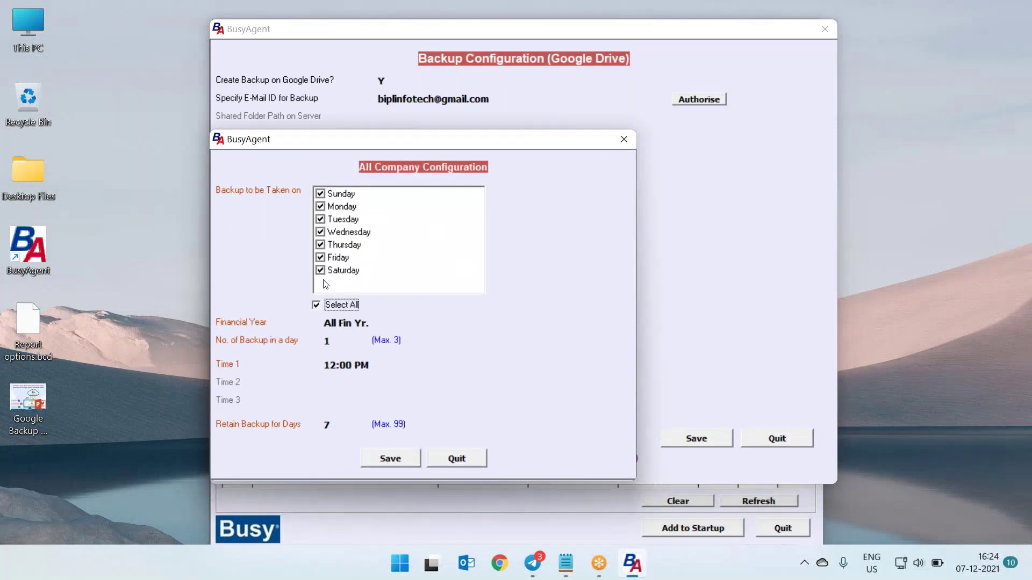
left_click(320, 194)
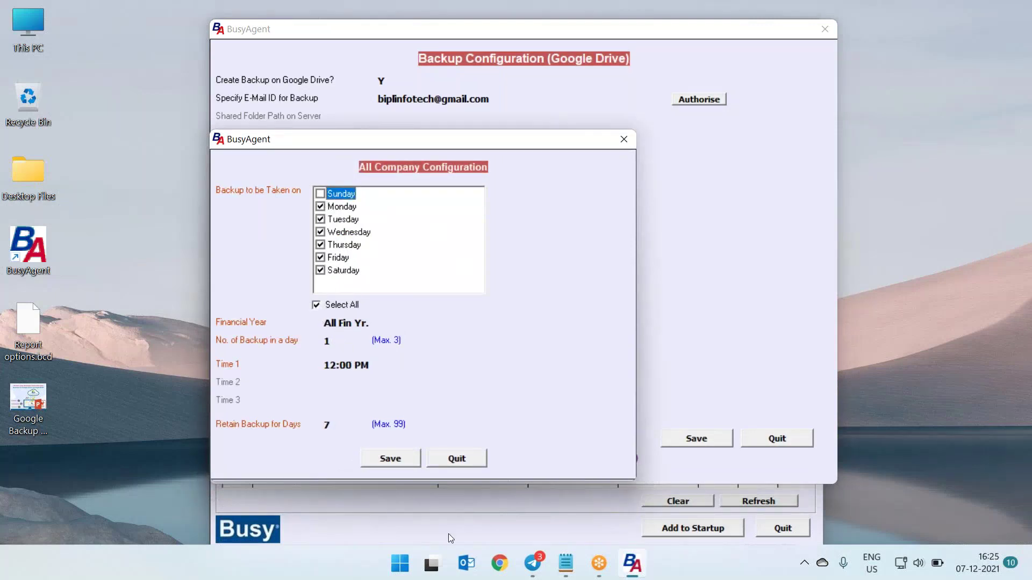
left_click(390, 461)
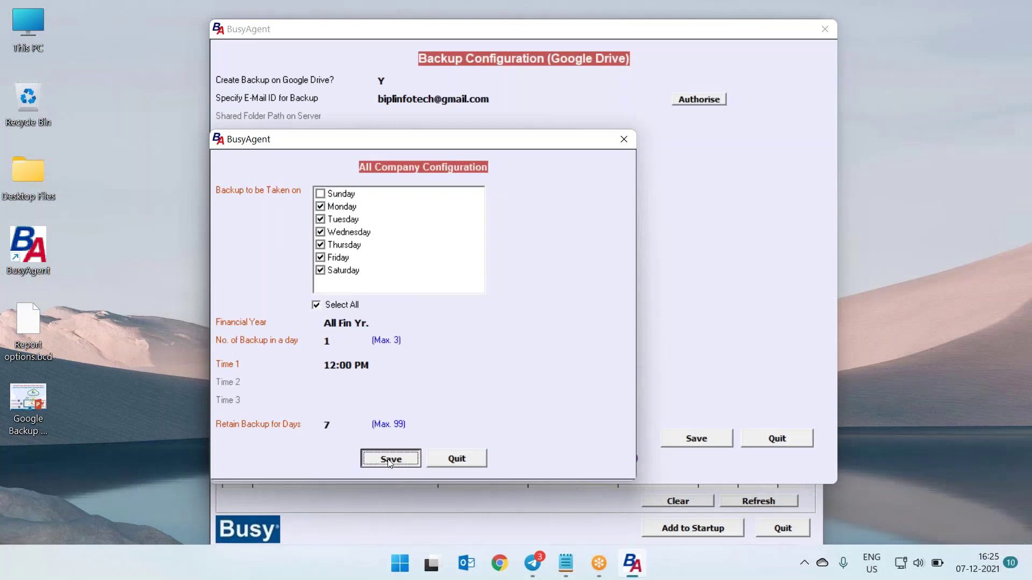
left_click(693, 441)
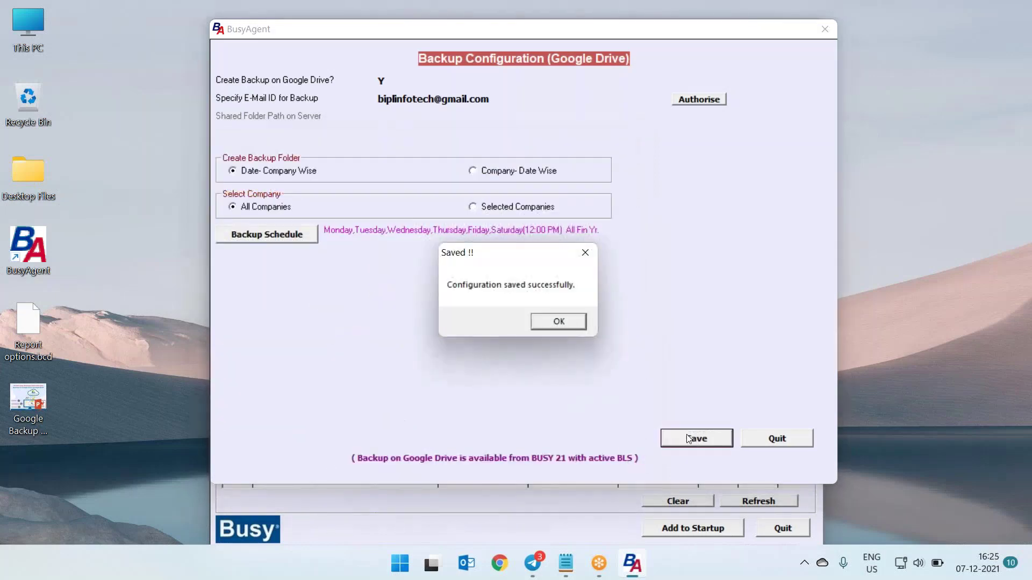
left_click(569, 327)
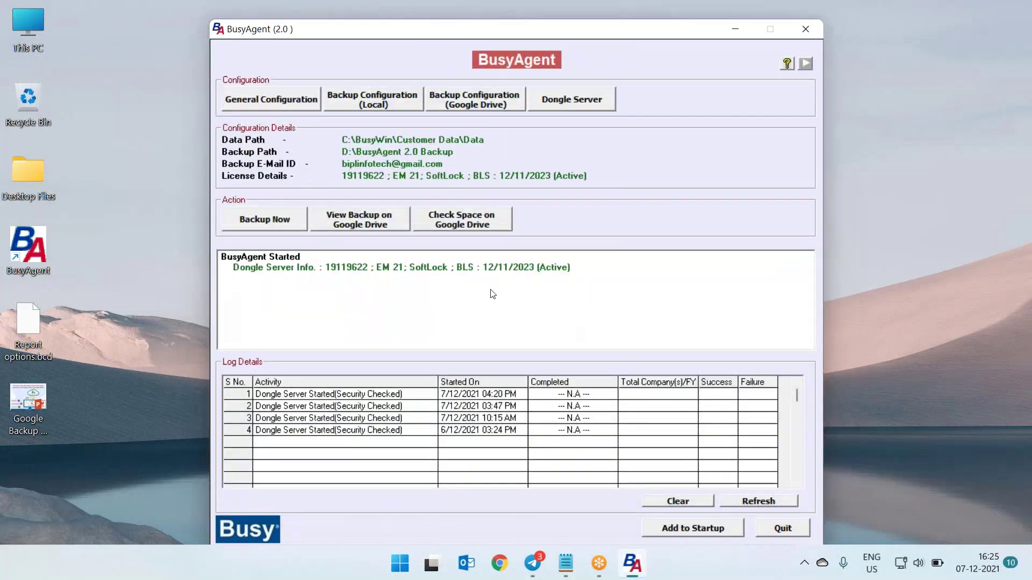
In the local all-company backup schedule, select Monday through Saturday, excluding Sunday
left_click(385, 107)
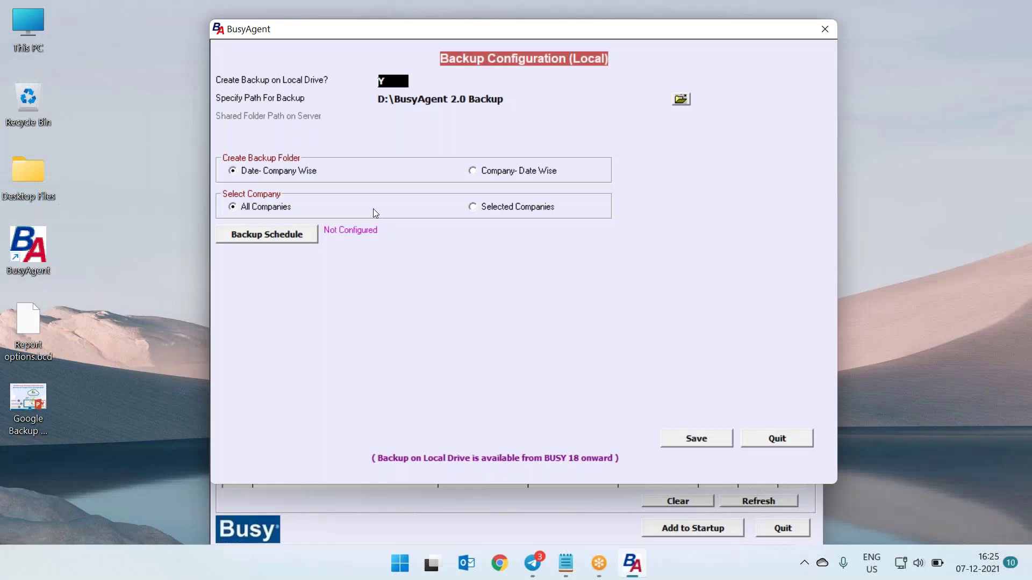
left_click(298, 239)
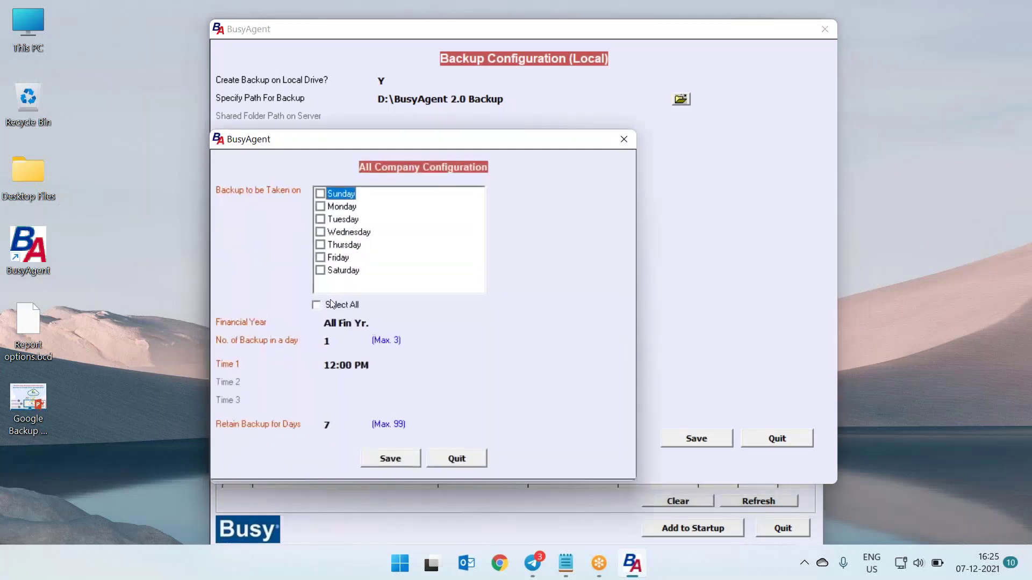
left_click(331, 304)
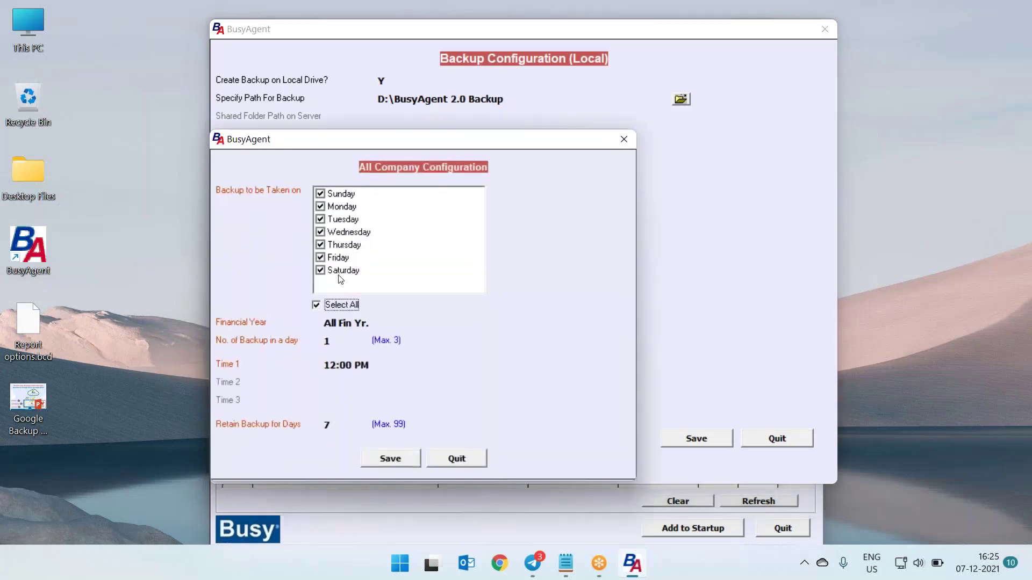
left_click(321, 194)
Set the first local backup time to 05:00 PM and save the local backup configuration
left_click(337, 365)
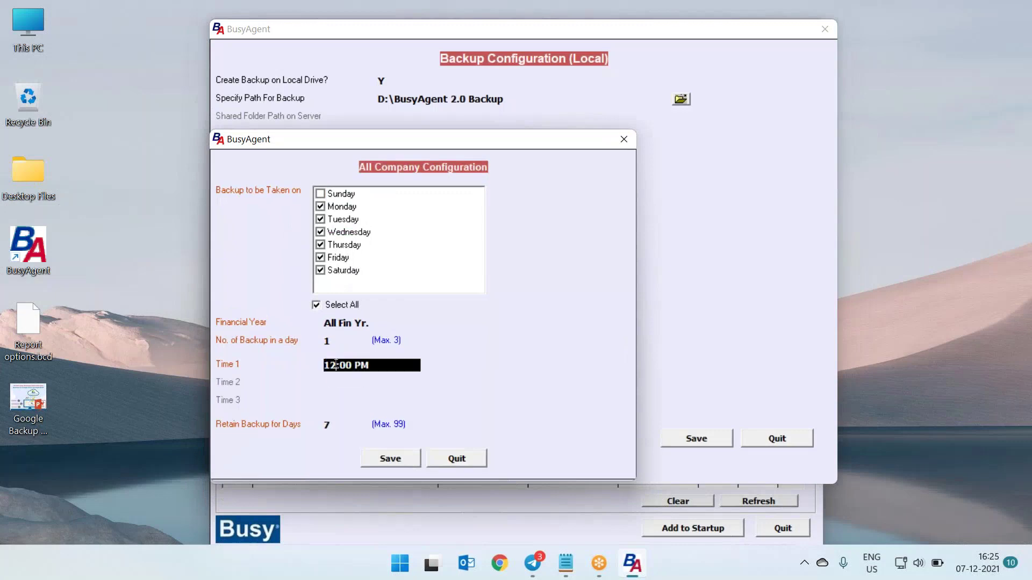
key("BackSpace")
key("BackSpace")
type("5")
key("Return")
key("Return")
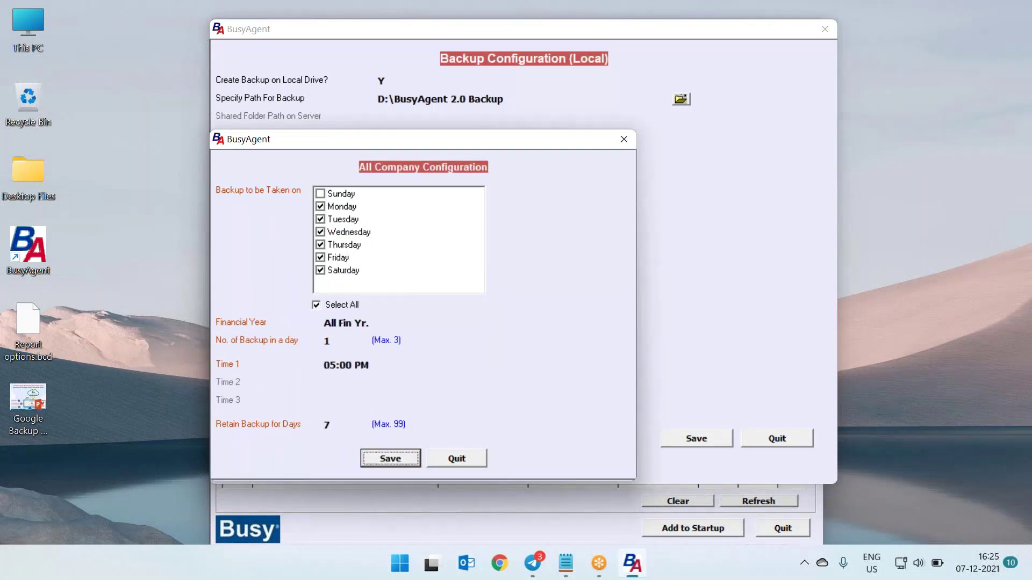
key("Return")
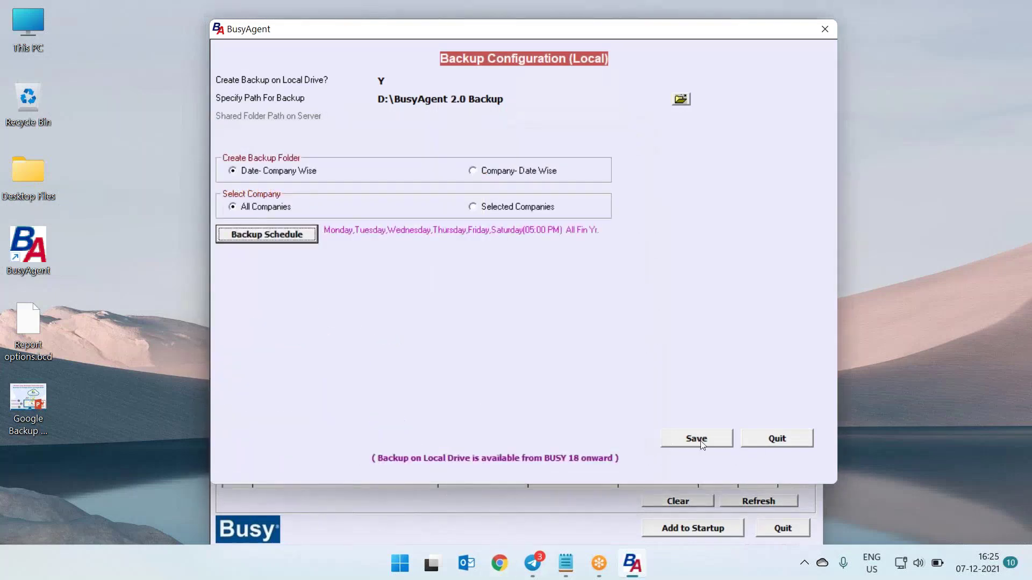
left_click(697, 439)
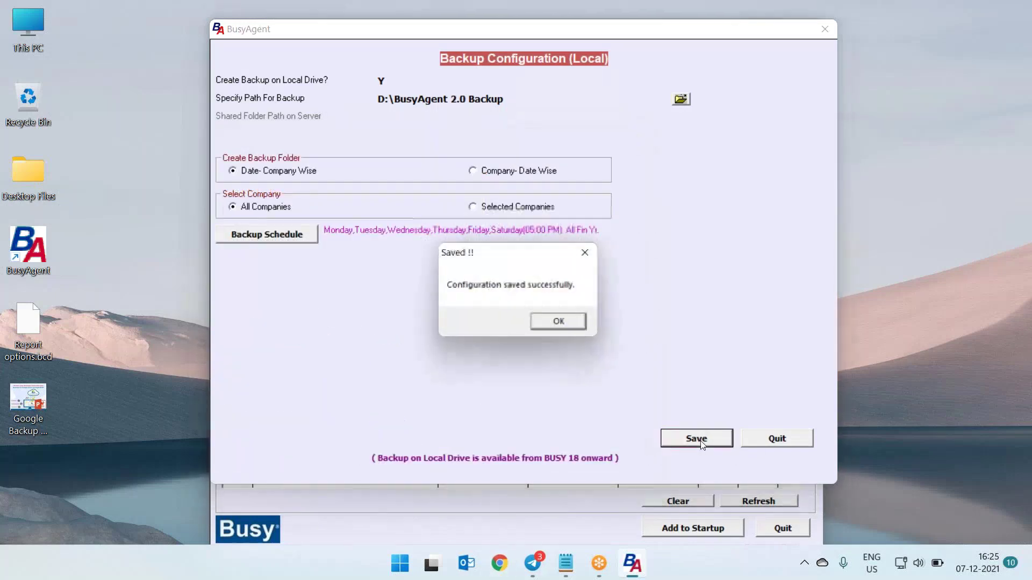
left_click(583, 328)
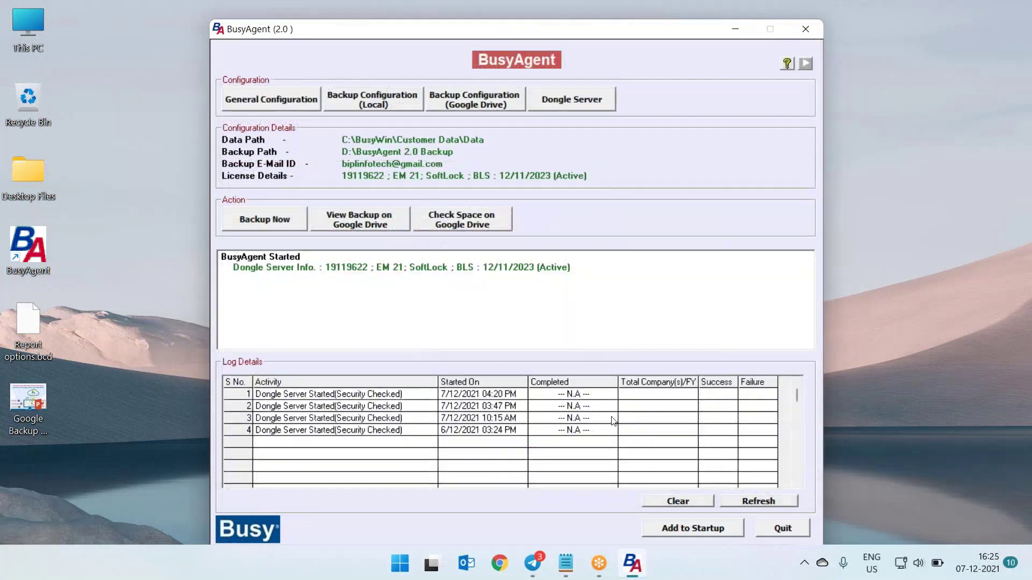
Change Google Drive Retain Backup for Days from 7 to 99 and save the configuration
left_click(456, 100)
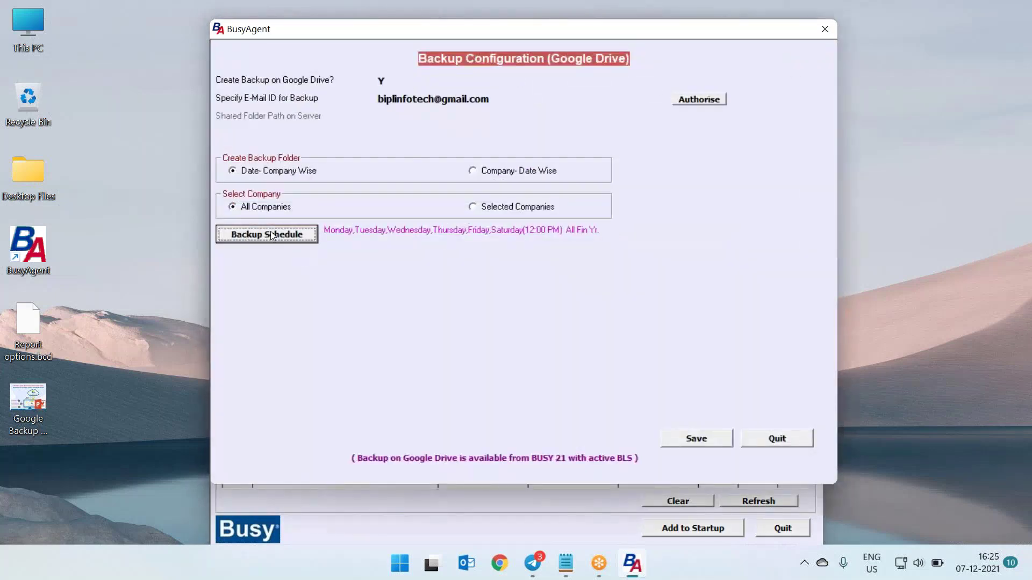
left_click(267, 235)
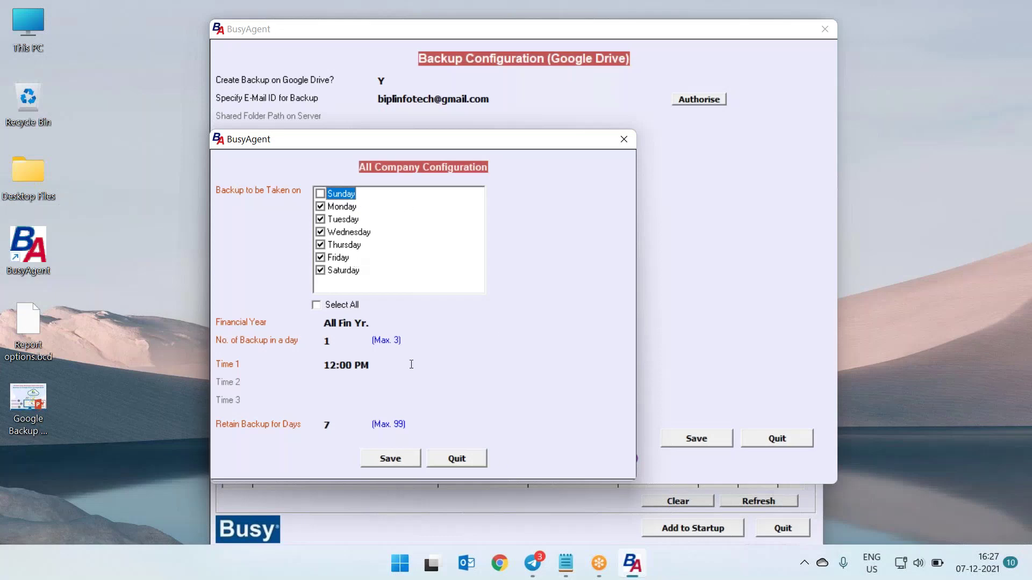
left_click(344, 425)
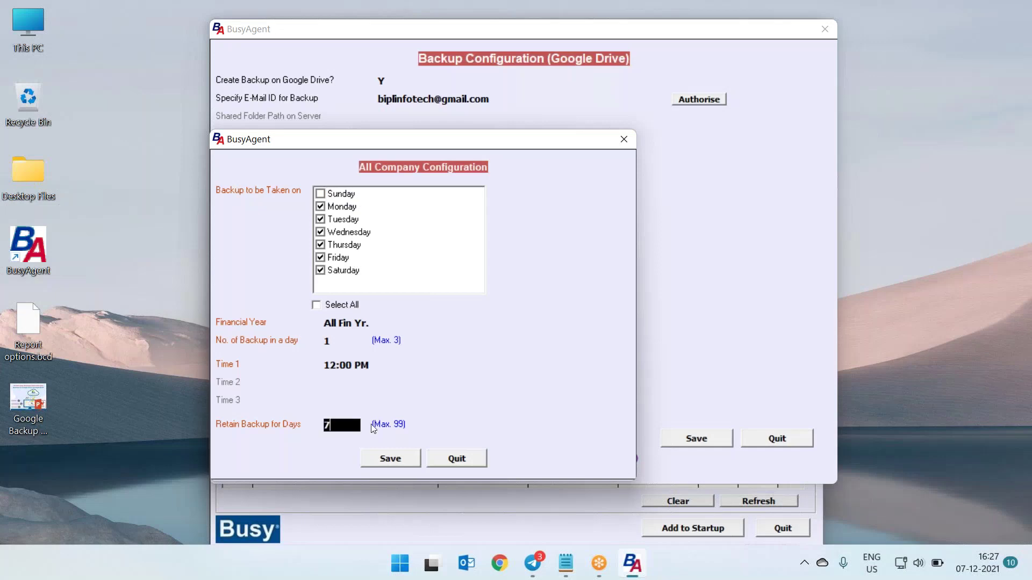
key("BackSpace")
type("99")
key("Return")
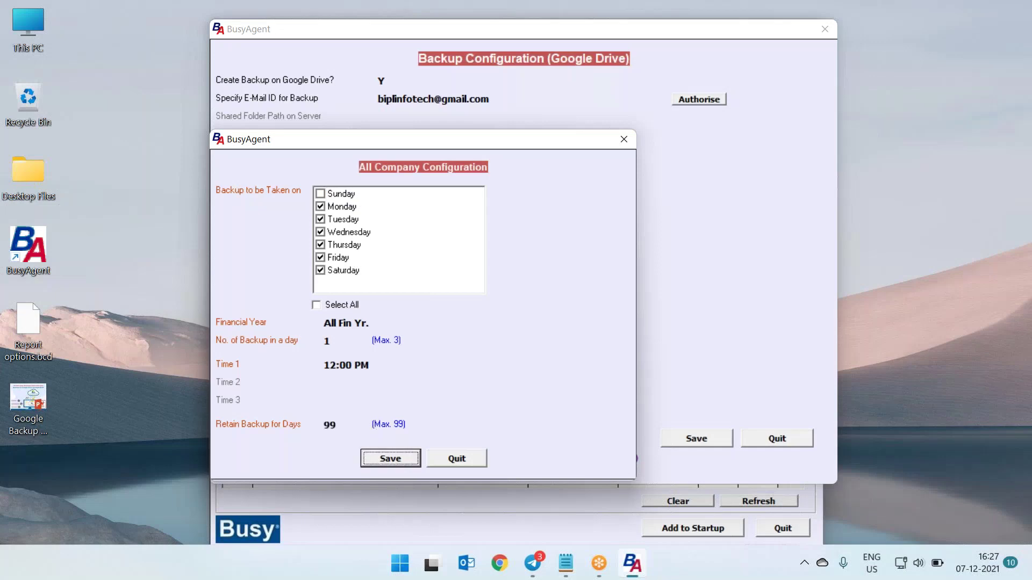
key("Return")
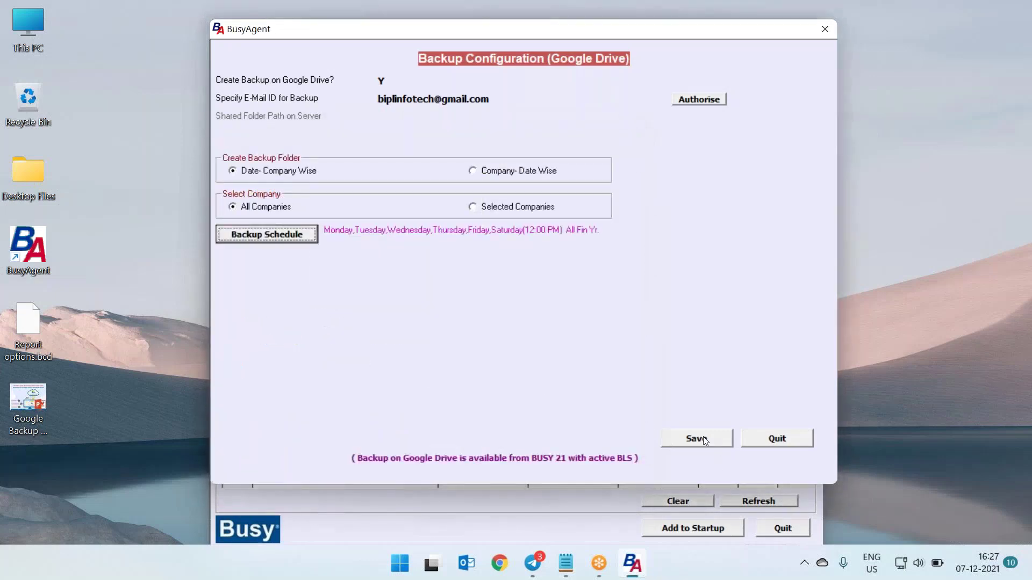
left_click(705, 440)
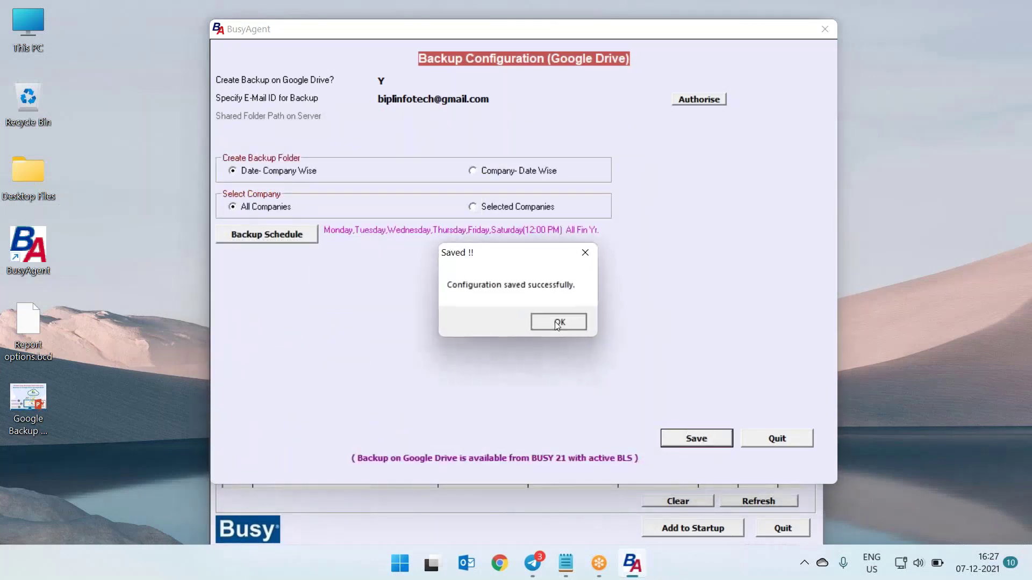
left_click(558, 322)
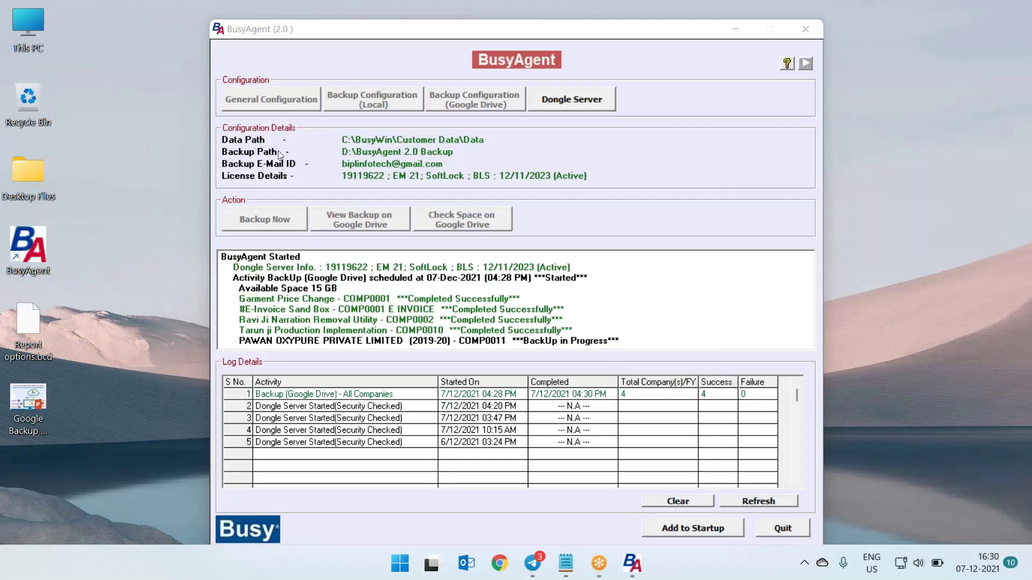
View the properties of C:\BusyWin\Customer Data to check its 1.71 GB size
double_click(28, 27)
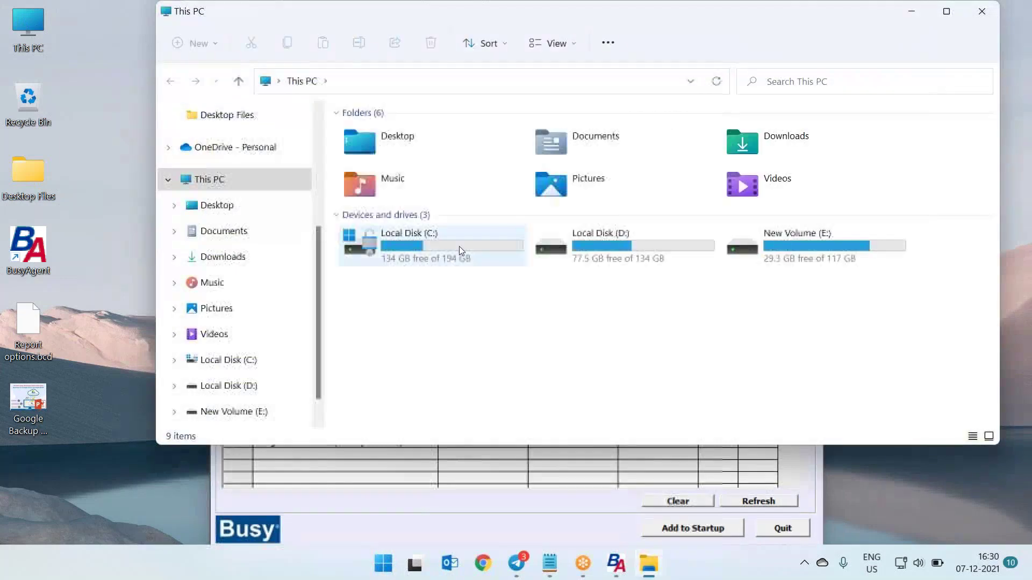
double_click(462, 248)
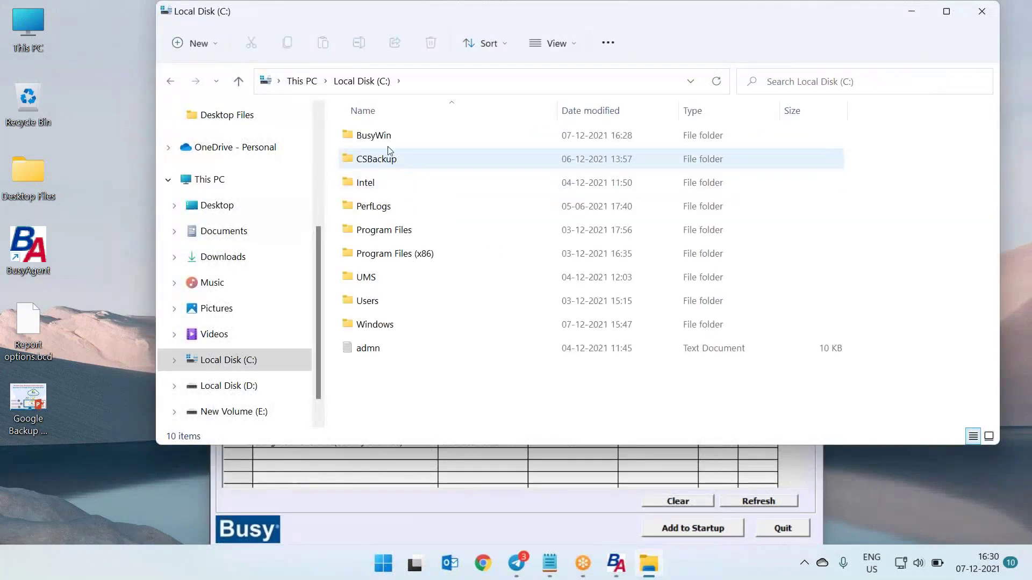
left_click(397, 134)
double_click(439, 141)
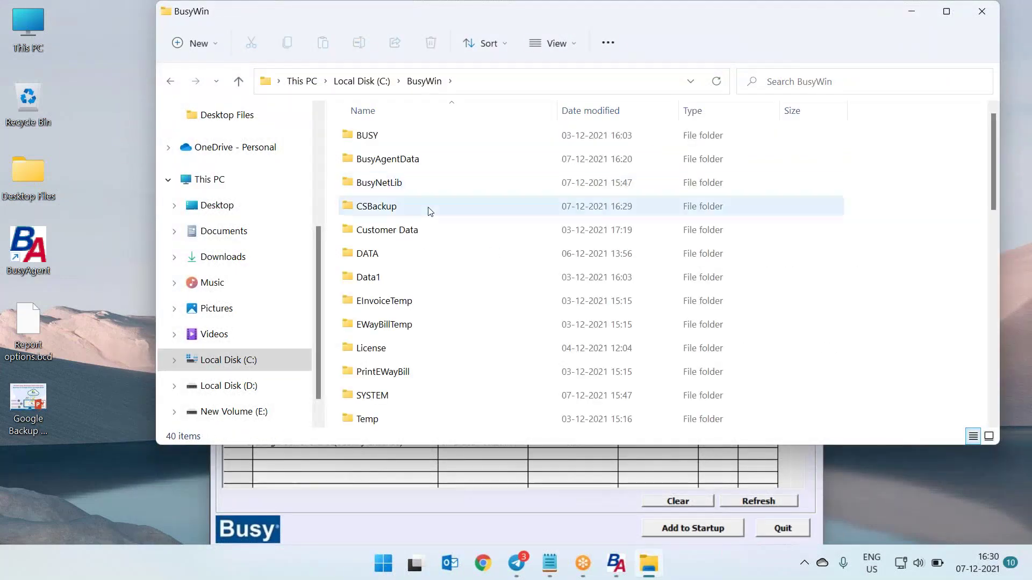
left_click(424, 231)
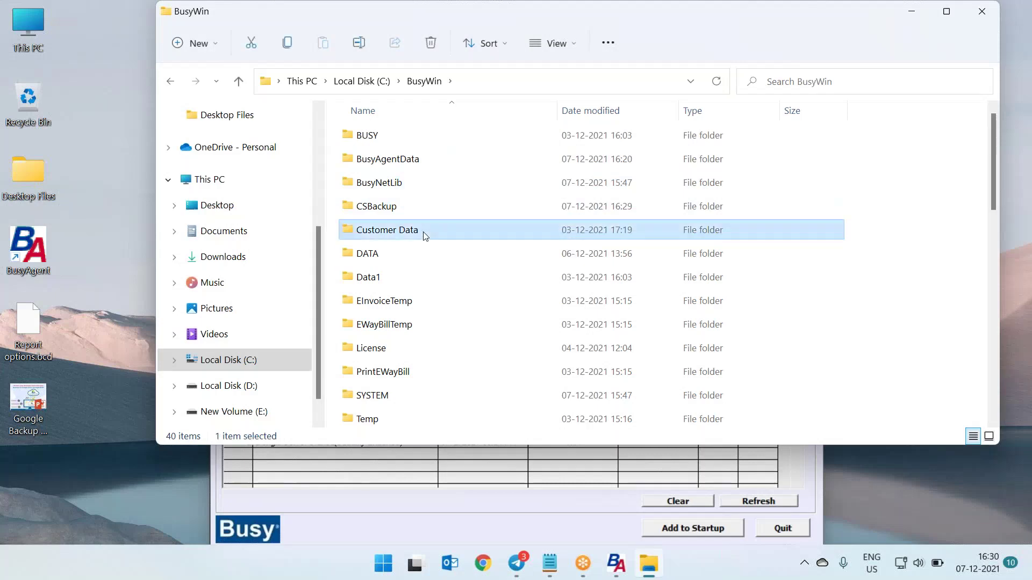
right_click(424, 232)
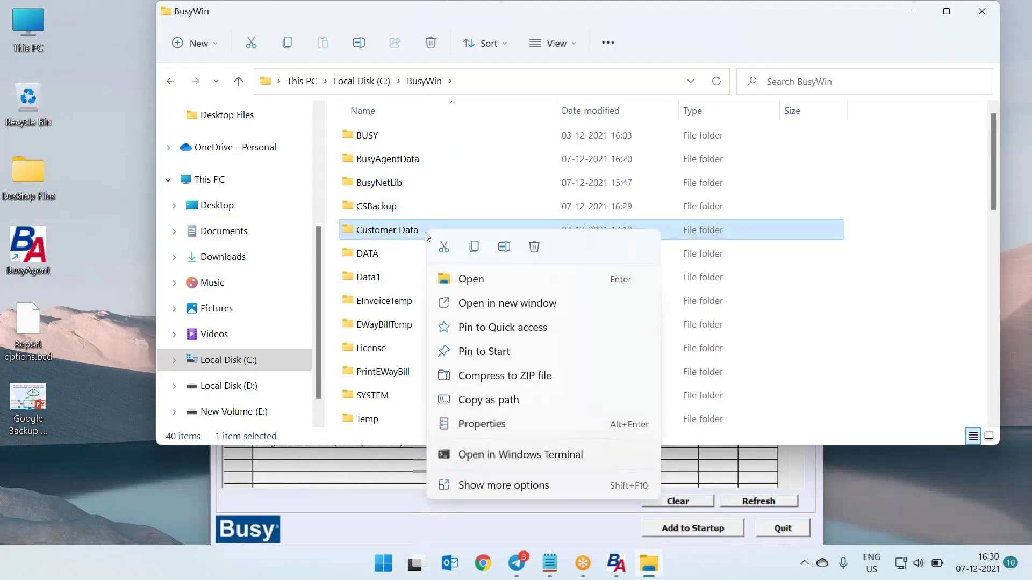
left_click(487, 424)
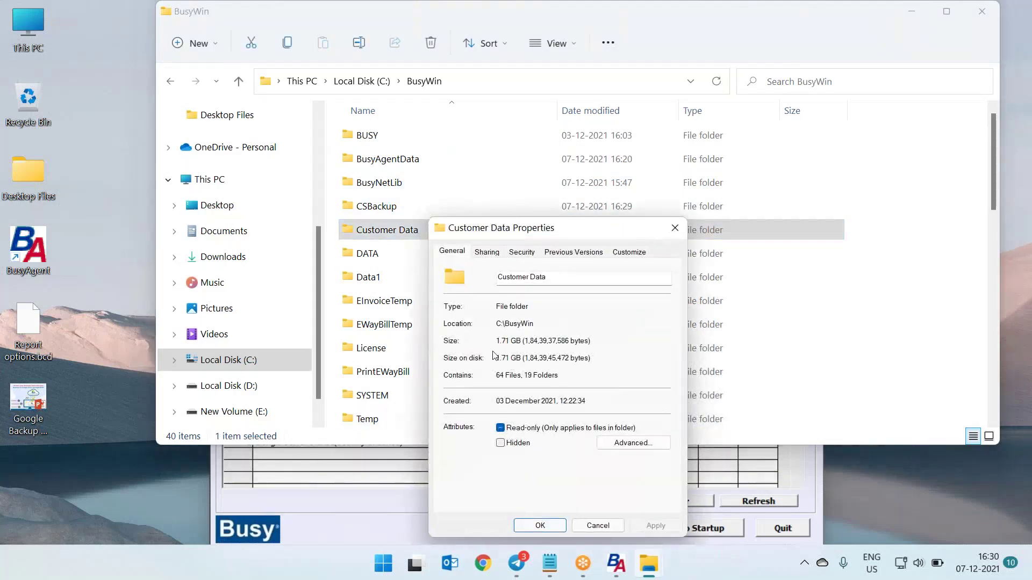
left_click(680, 227)
View the Data subfolder's properties to check its 410 MB size, then close the windows
double_click(456, 238)
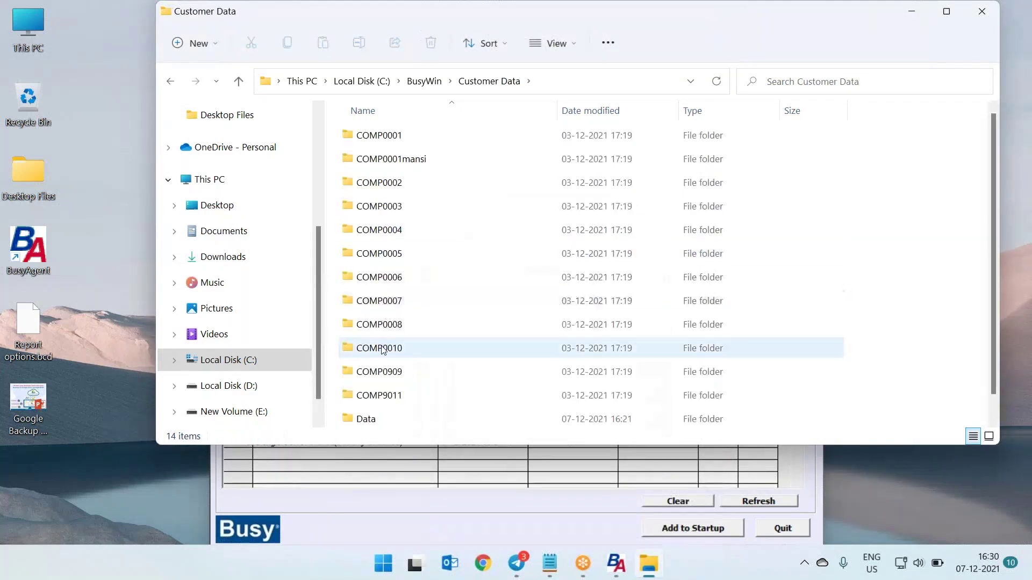
left_click(376, 391)
right_click(376, 391)
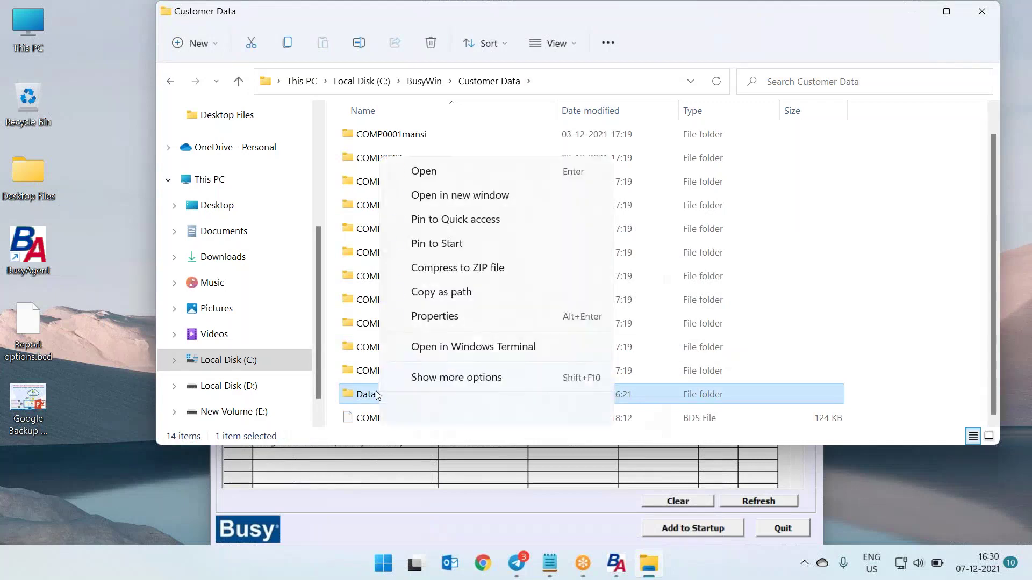
left_click(435, 317)
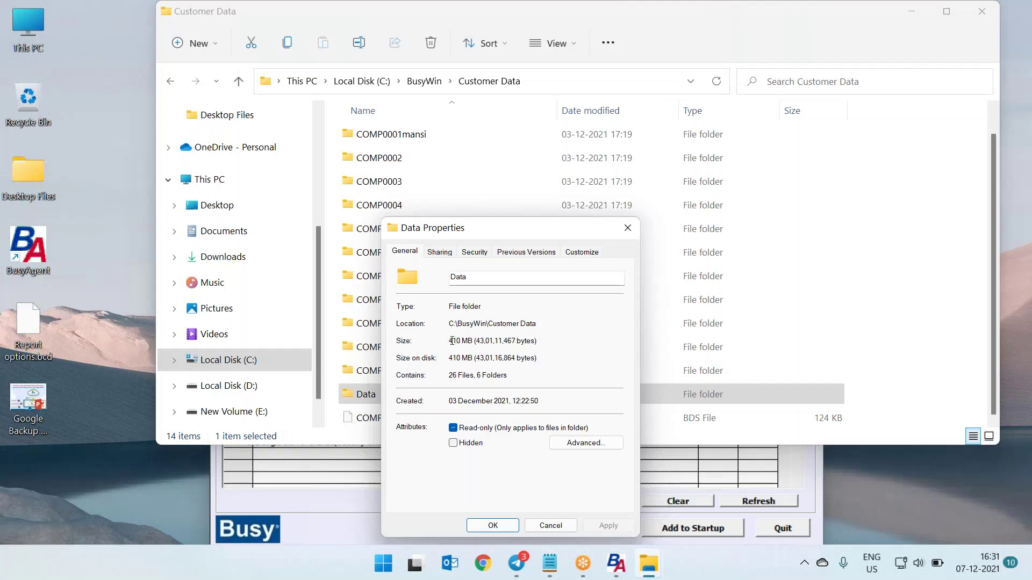
left_click_drag(452, 341, 461, 341)
left_click(625, 228)
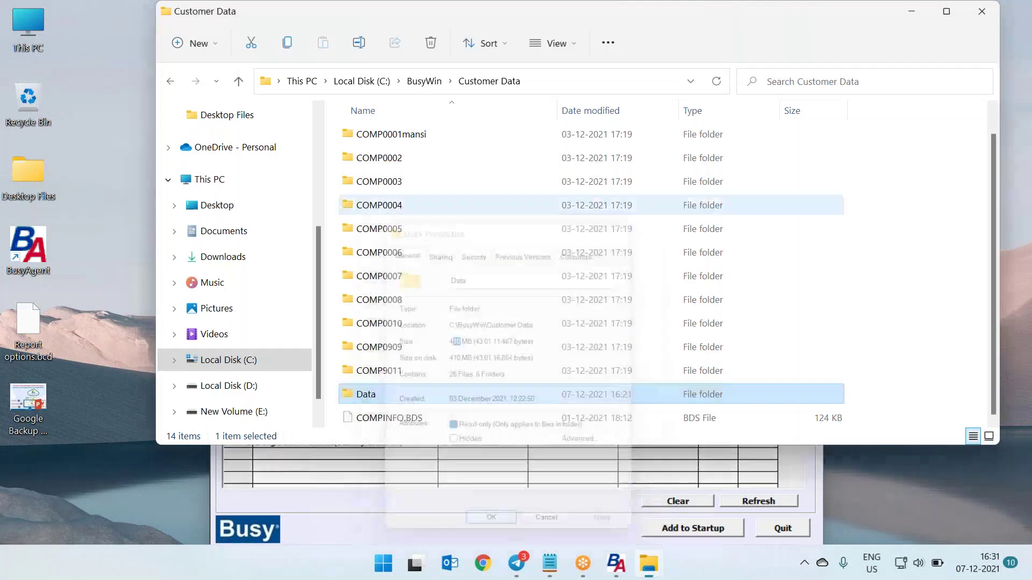
left_click(983, 12)
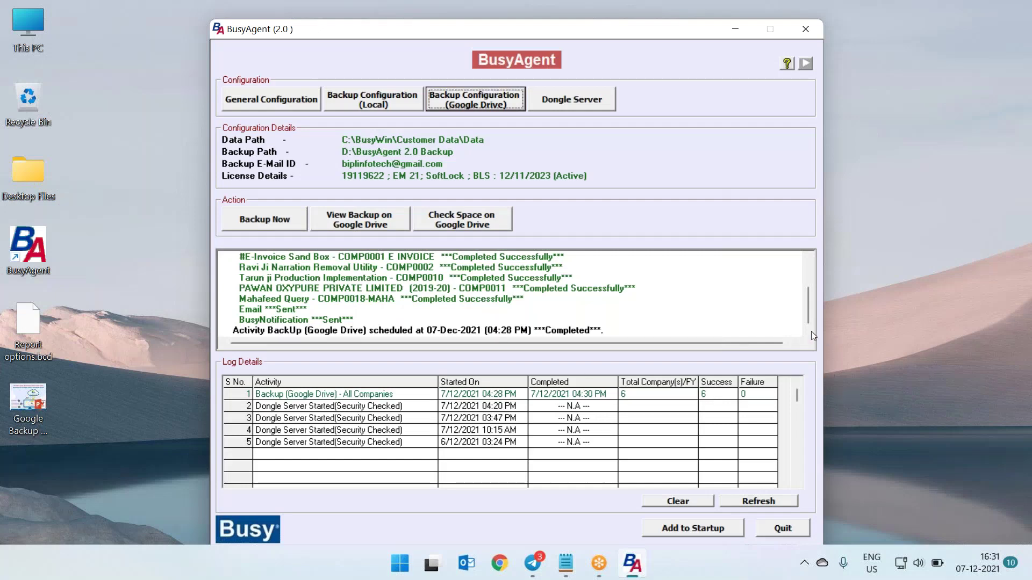
Review the log confirming the Google Drive backup succeeded for all 6 companies, then start clearing it
mouse_move(809, 298)
left_mouse_down()
mouse_move(808, 263)
mouse_move(811, 311)
left_mouse_up()
left_click(688, 503)
Confirm Yes to empty the old BusyAgent activity log
left_click(496, 324)
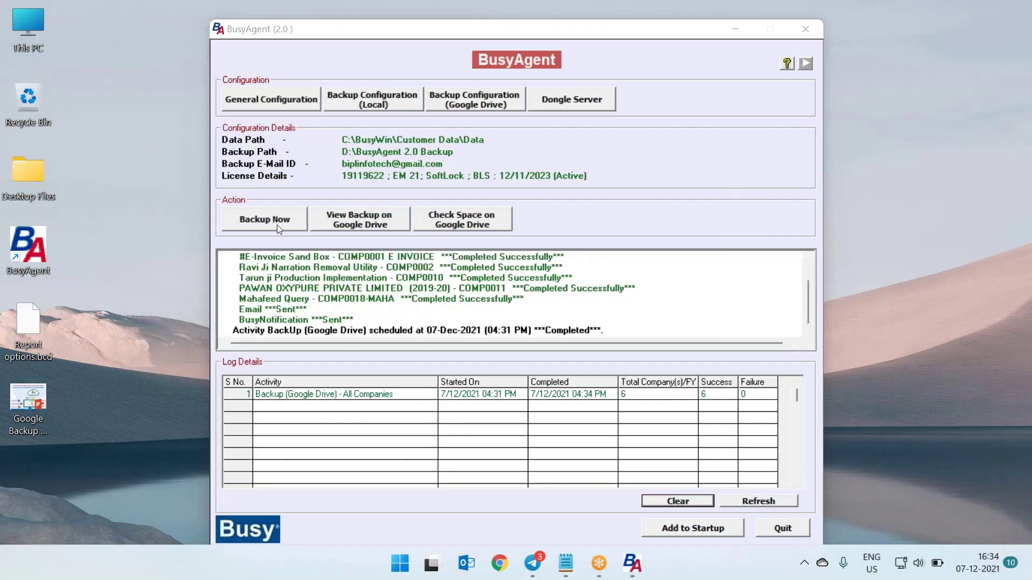
left_click(379, 224)
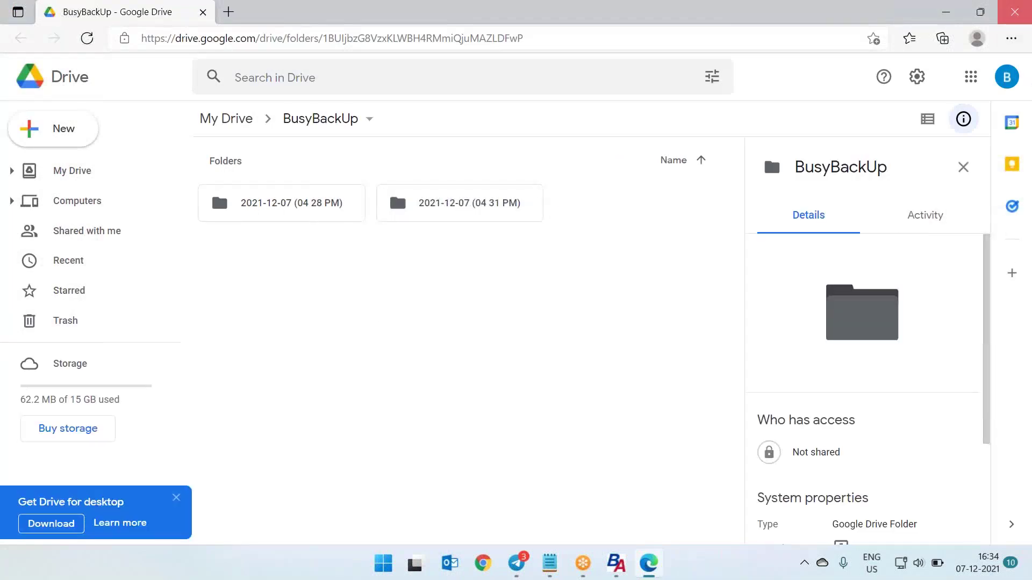
left_click(1014, 12)
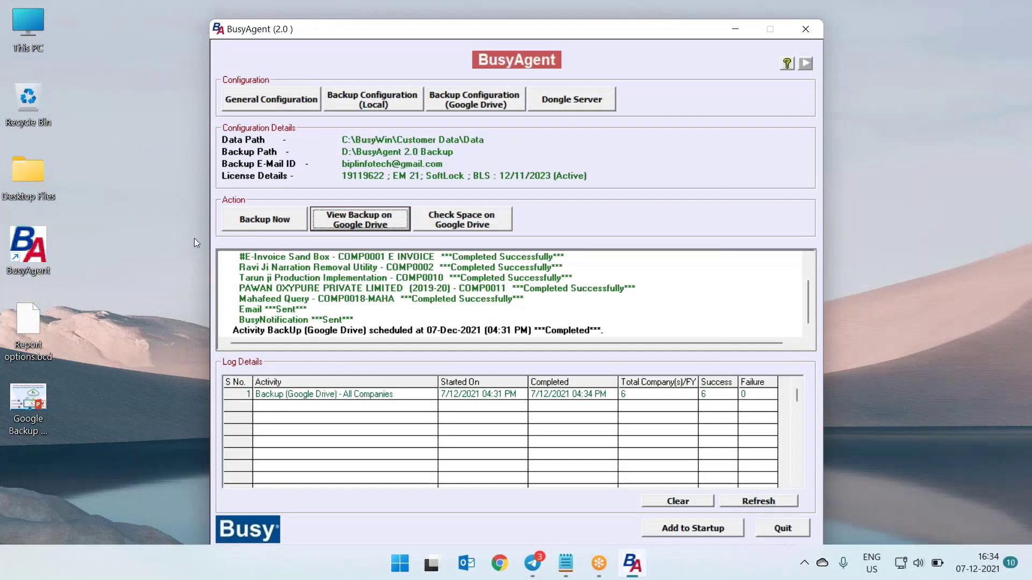
left_click(260, 221)
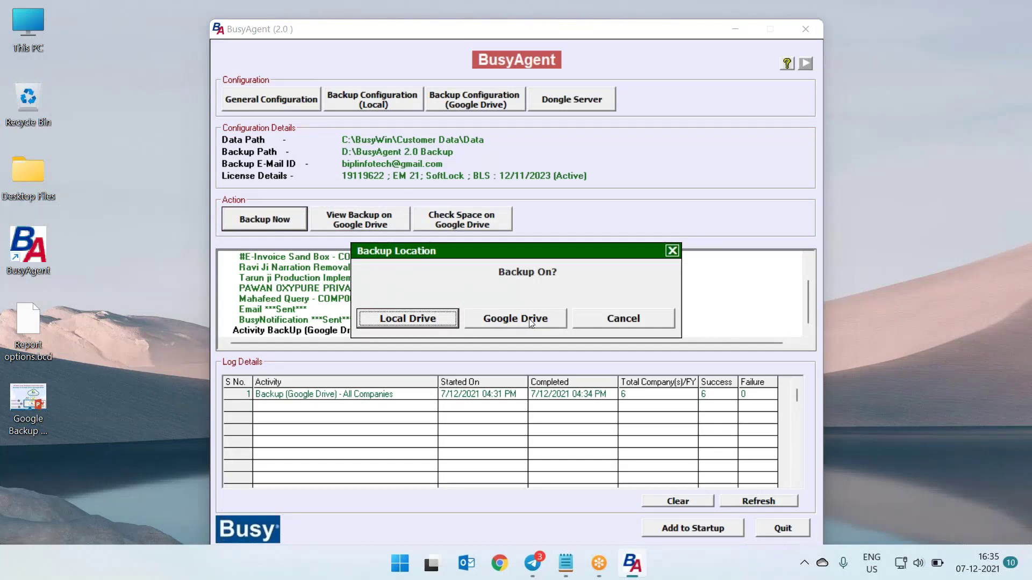
left_click(638, 317)
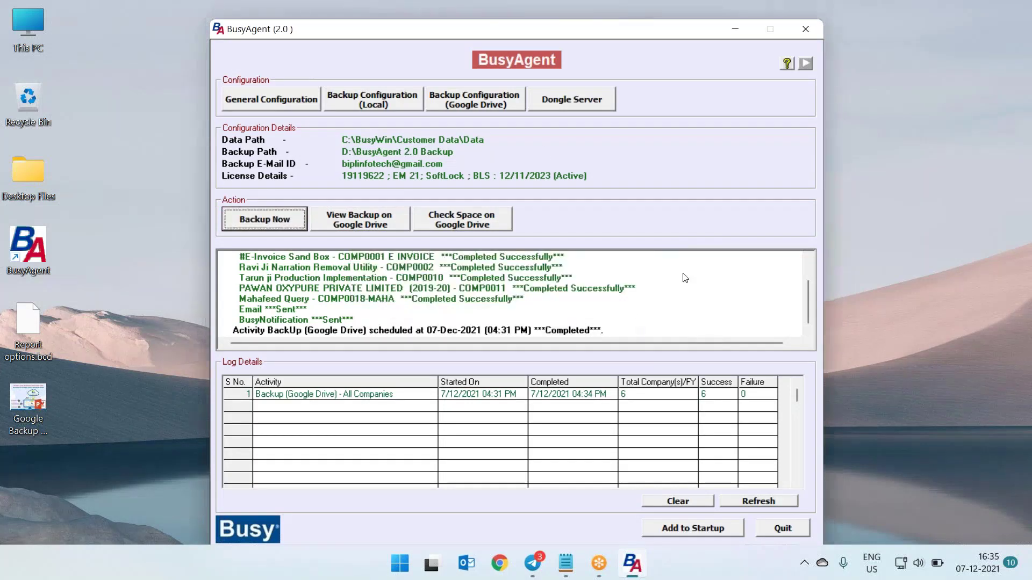
left_click(366, 221)
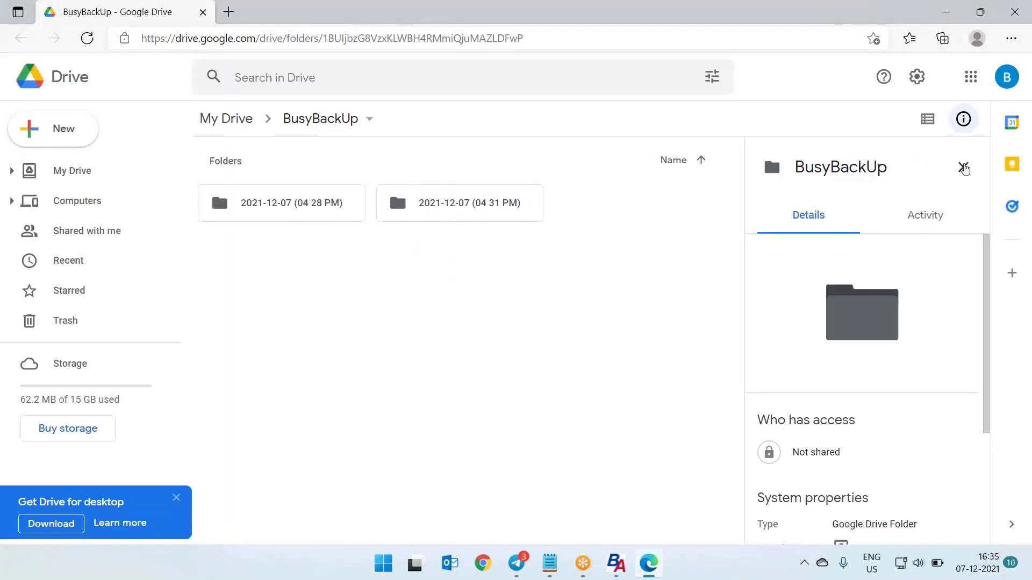
Trash the 04 31 PM and 04 28 PM 2021-12-07 backup folders from BusyBackUp
left_click(963, 169)
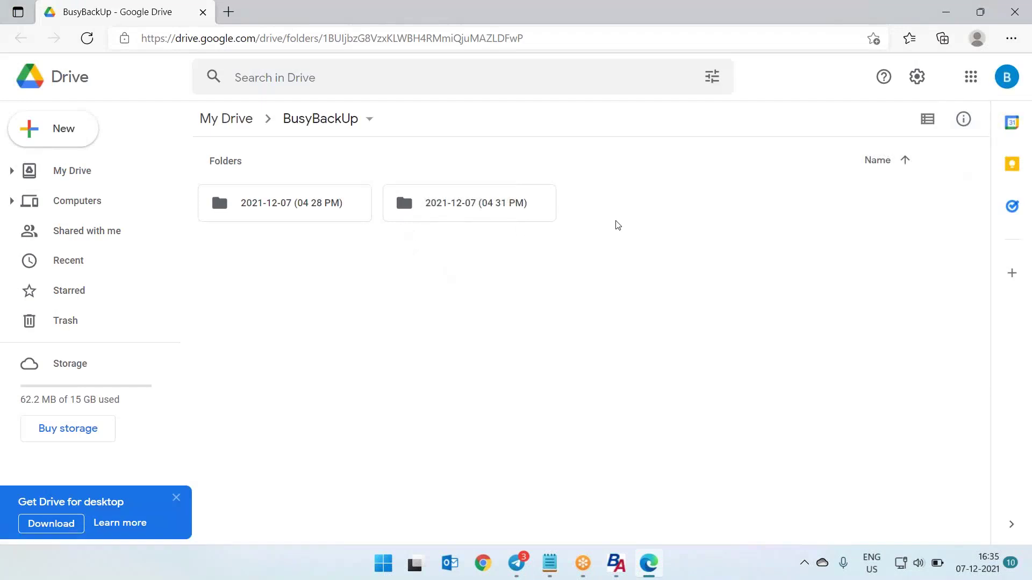
left_click(505, 213)
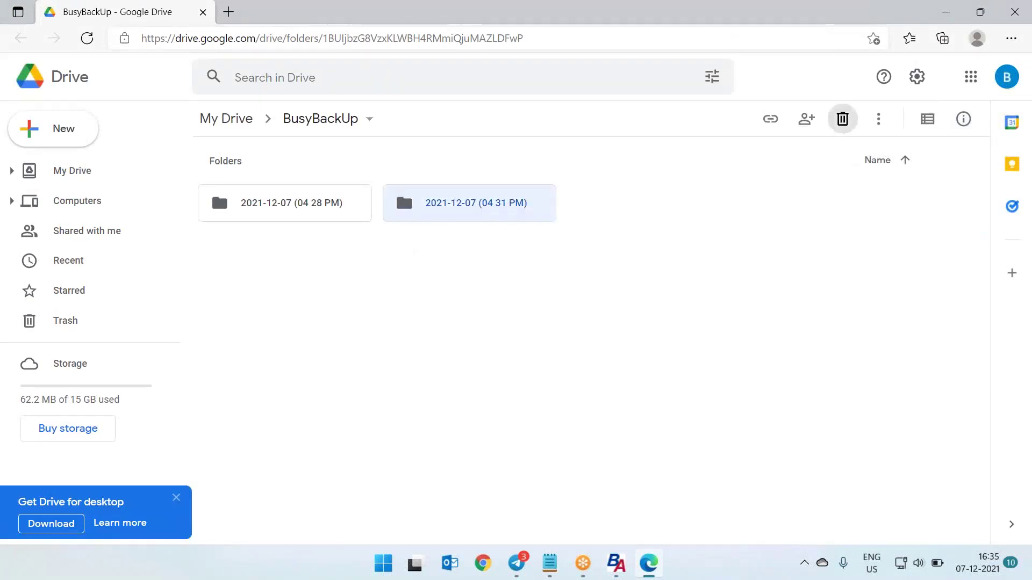
left_click(843, 119)
left_click(284, 212)
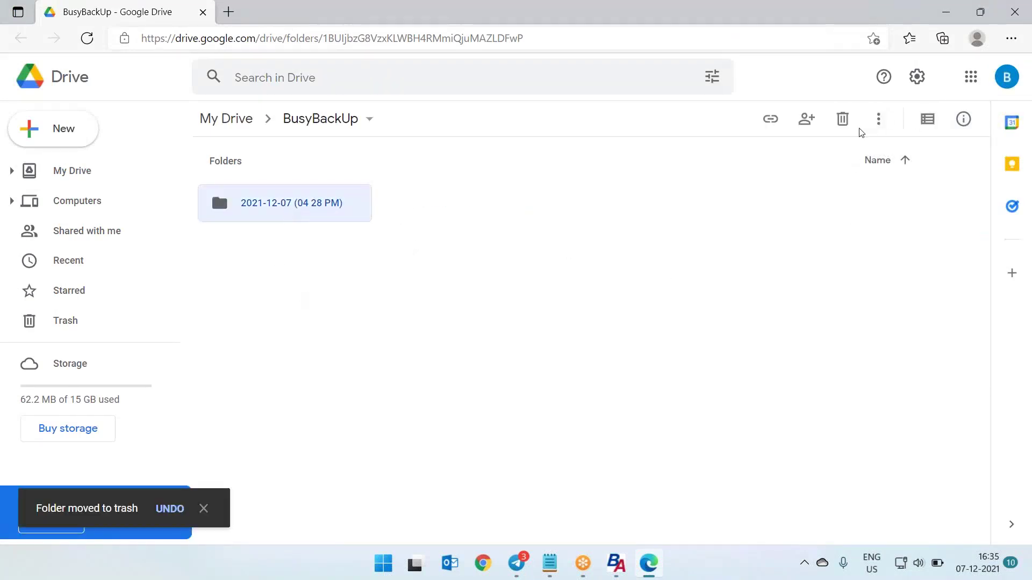
left_click(843, 119)
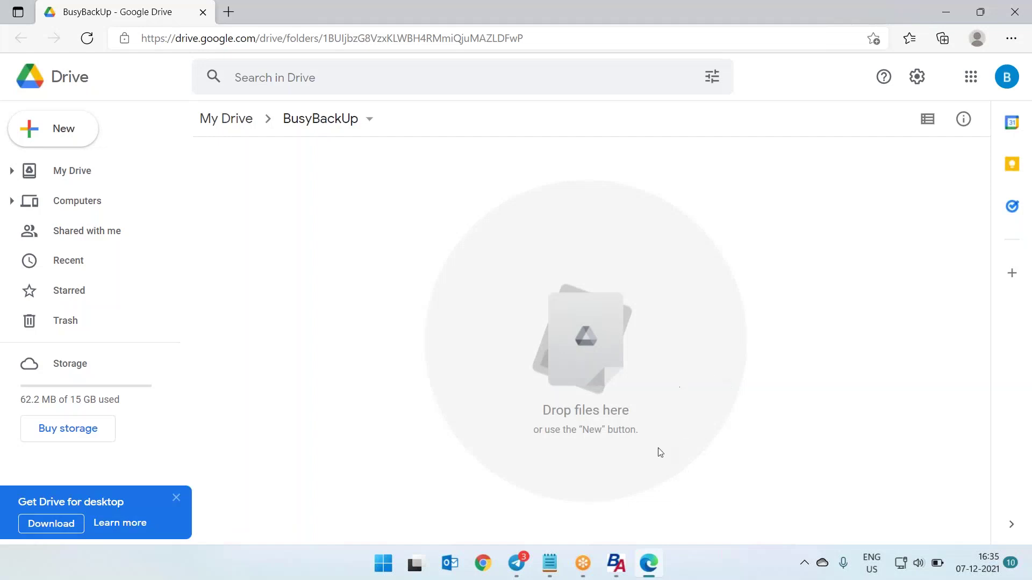
mouse_move(618, 563)
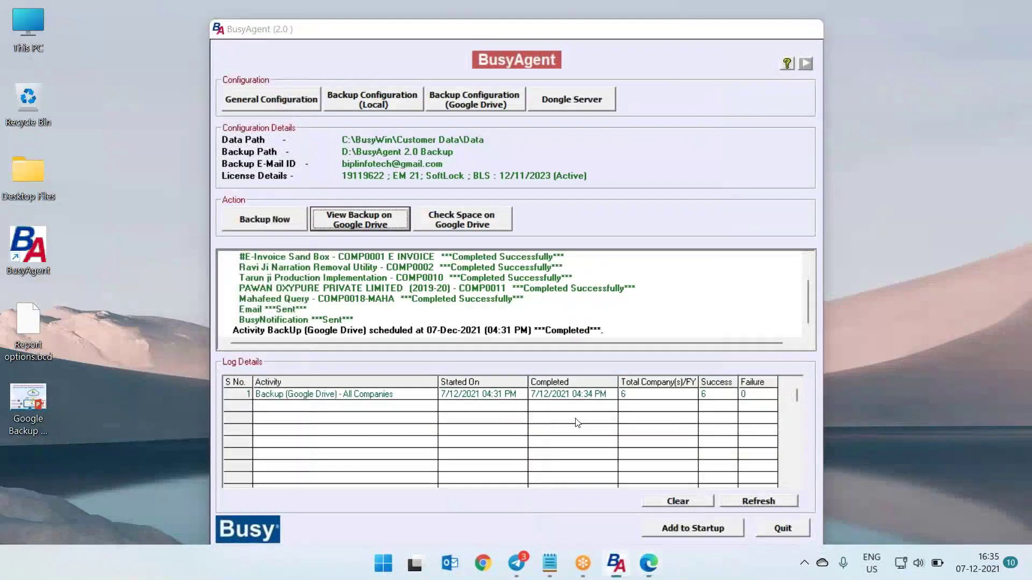
Check Google Drive space in BusyAgent (14.94 GB free), then launch Outlook
left_click(621, 529)
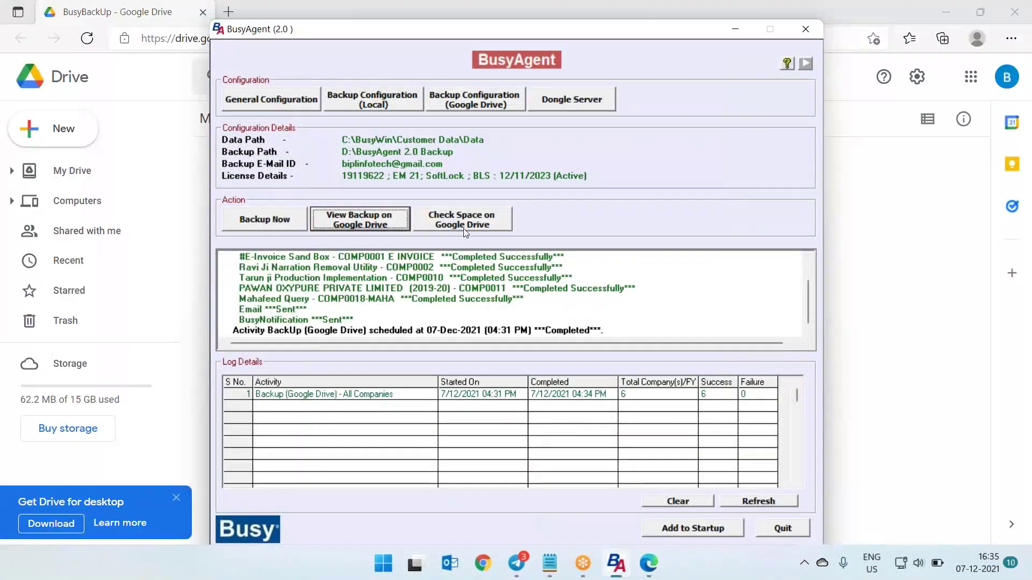
left_click(452, 225)
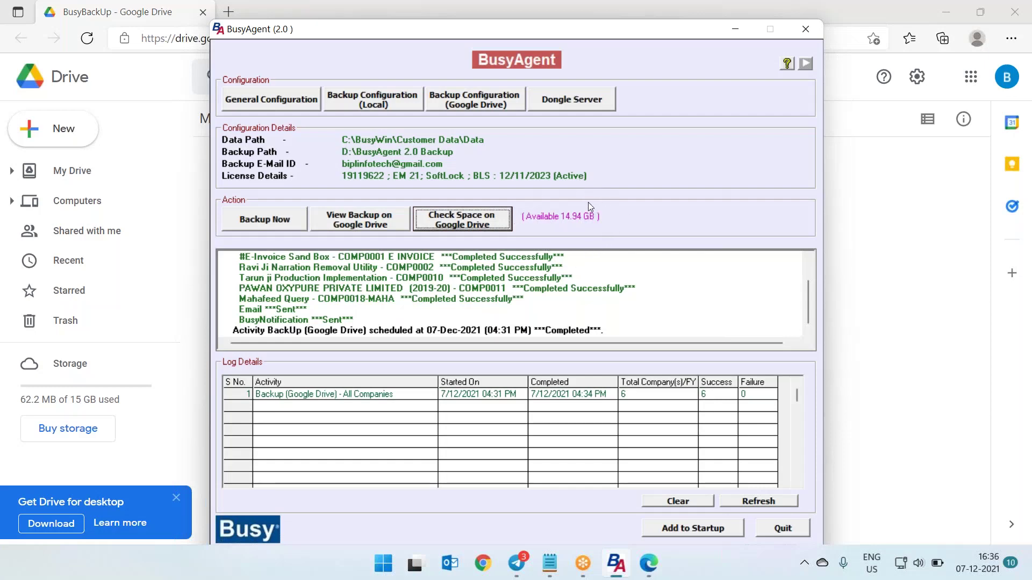
left_click(455, 564)
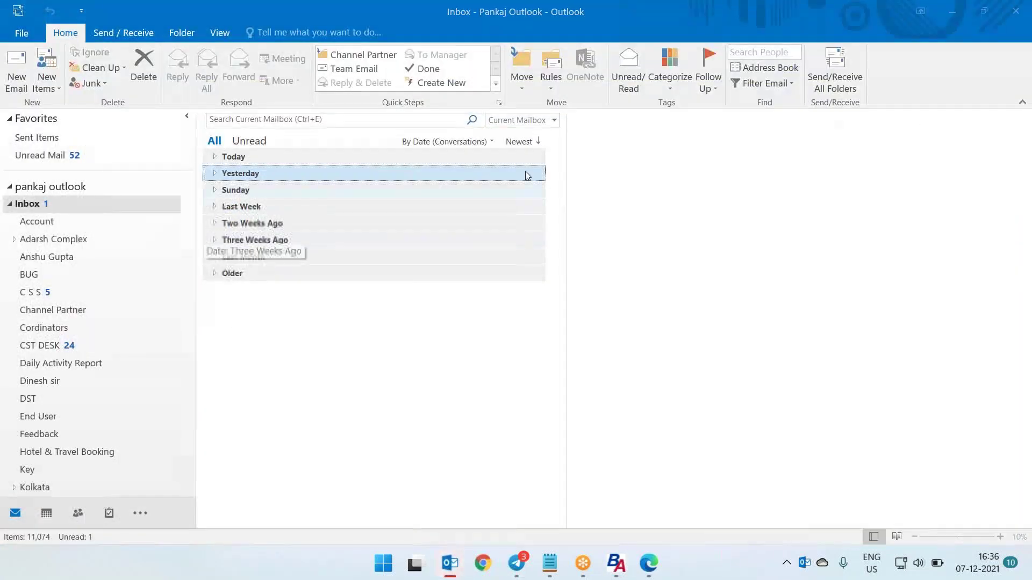
Send/Receive all folders, expand Today's messages and select the latest BusyAgent BackUp email
left_click(834, 70)
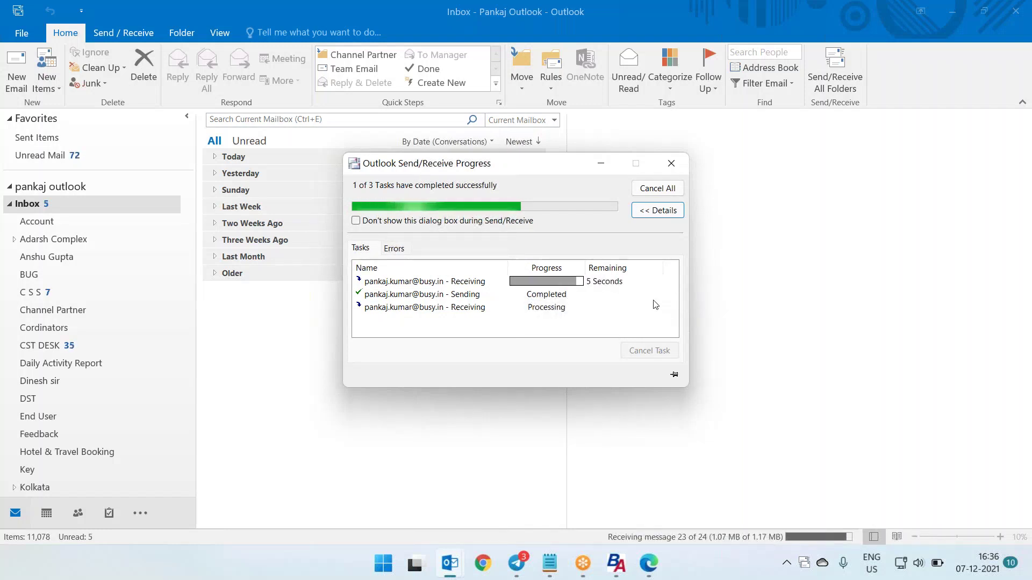
left_click(600, 168)
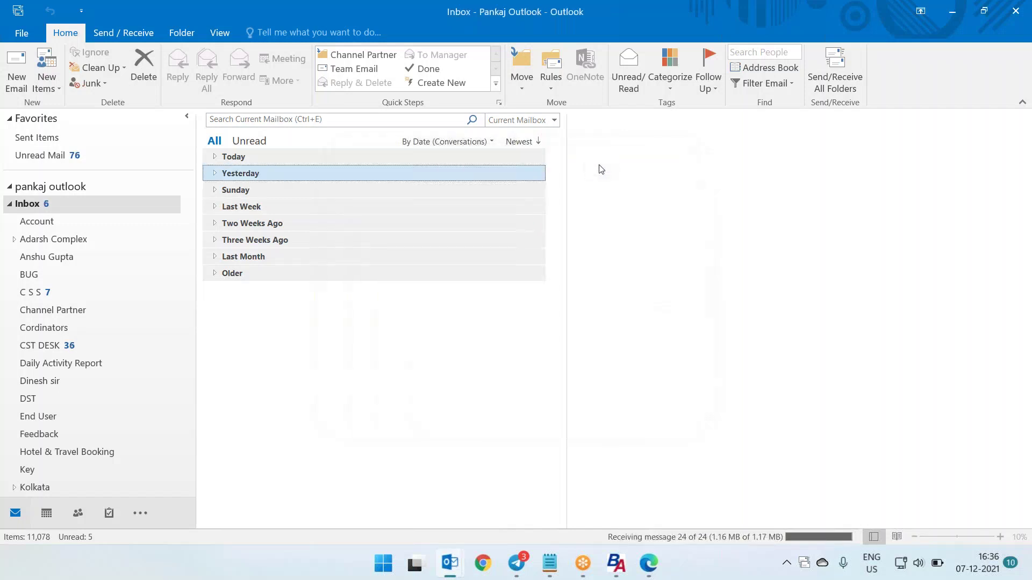
left_click(216, 156)
left_click(306, 184)
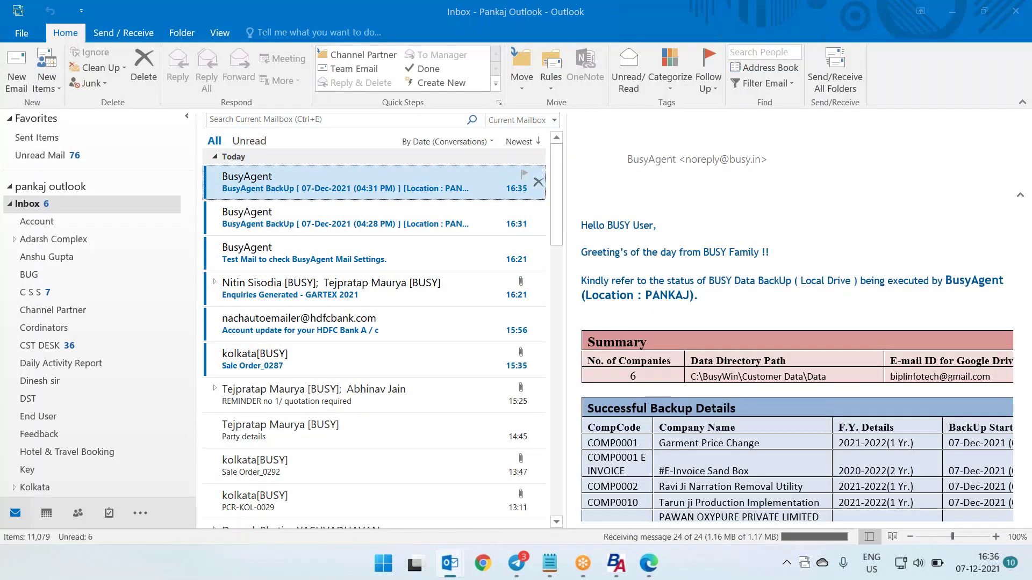
Open the 04:31 PM BusyAgent BackUp email in its own window and scroll through the report tables
double_click(307, 184)
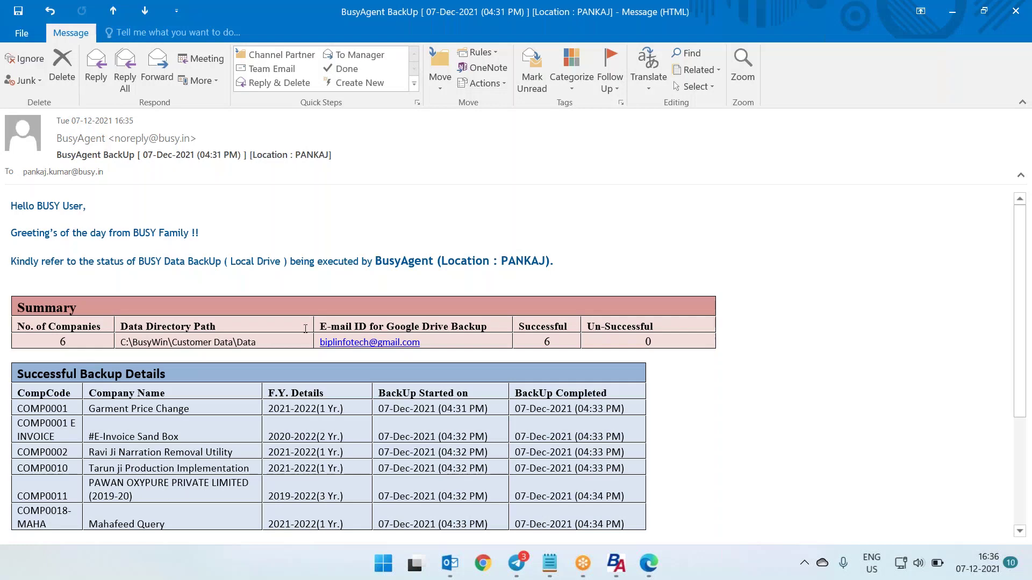
scroll(305, 328, "down", 1)
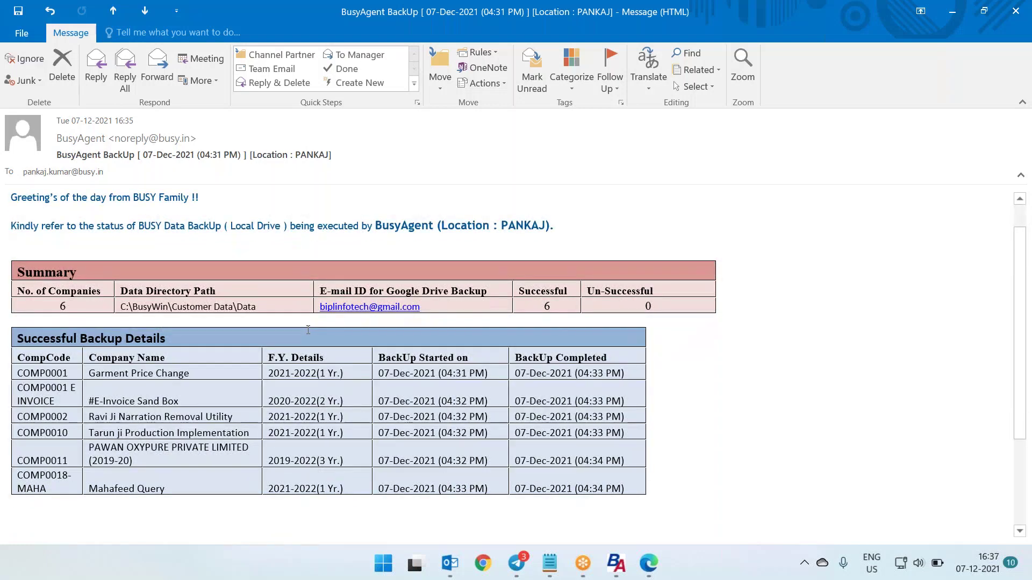
scroll(308, 330, "down", 2)
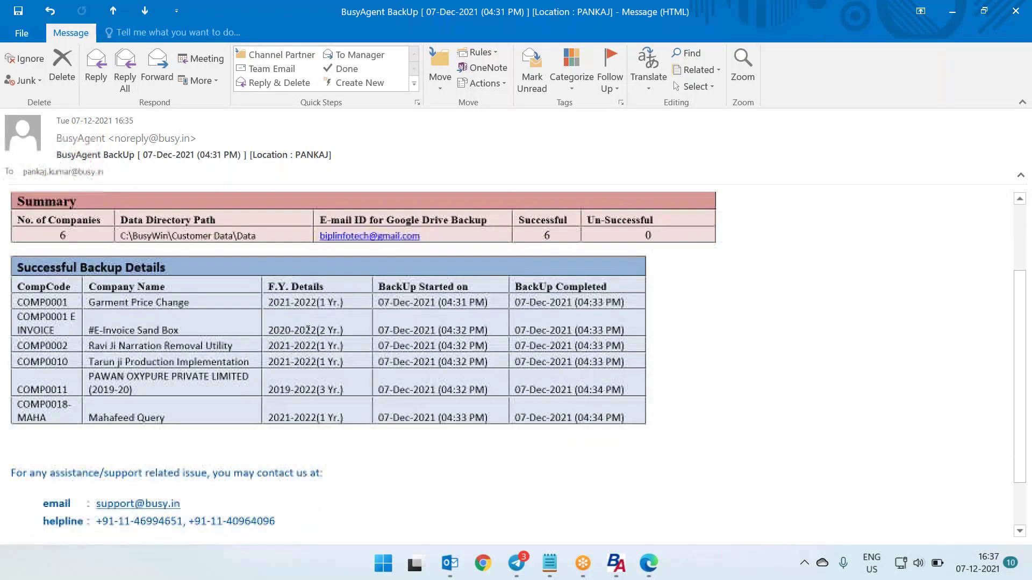
scroll(308, 330, "up", 3)
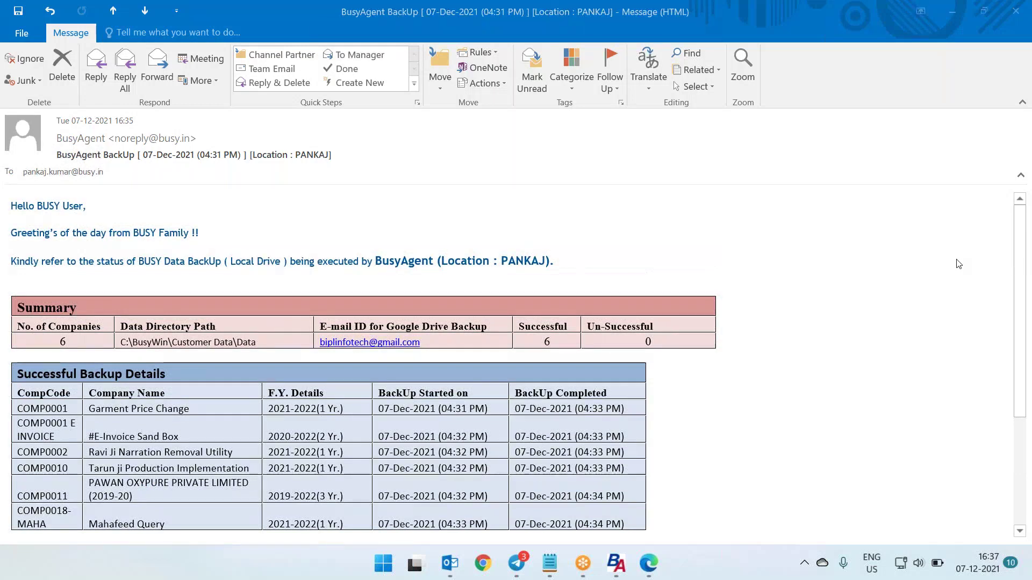
Close the backup report email, BusyAgent, Outlook and the Edge Google Drive window, leaving the desktop
left_click(1015, 12)
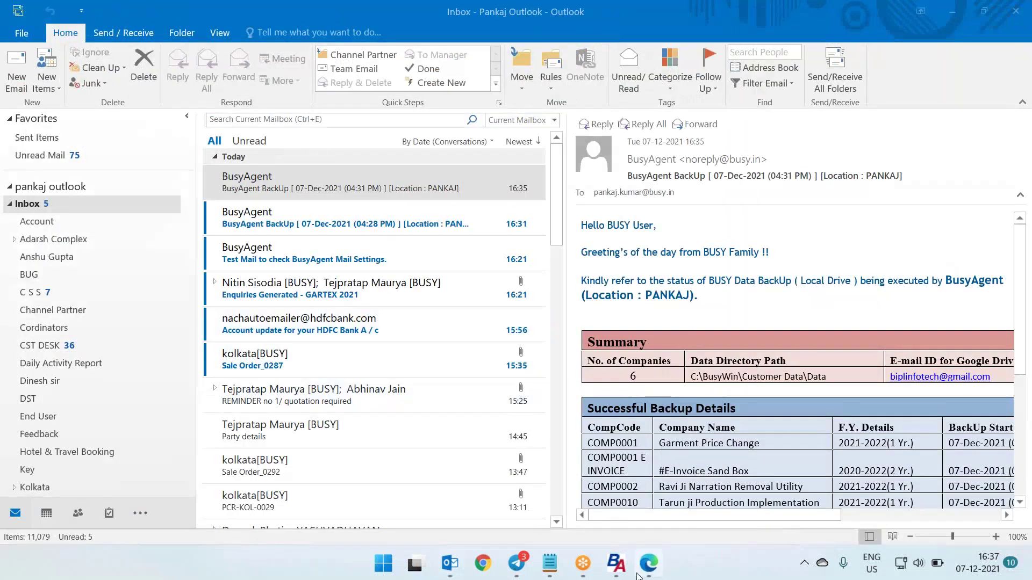
left_click(616, 563)
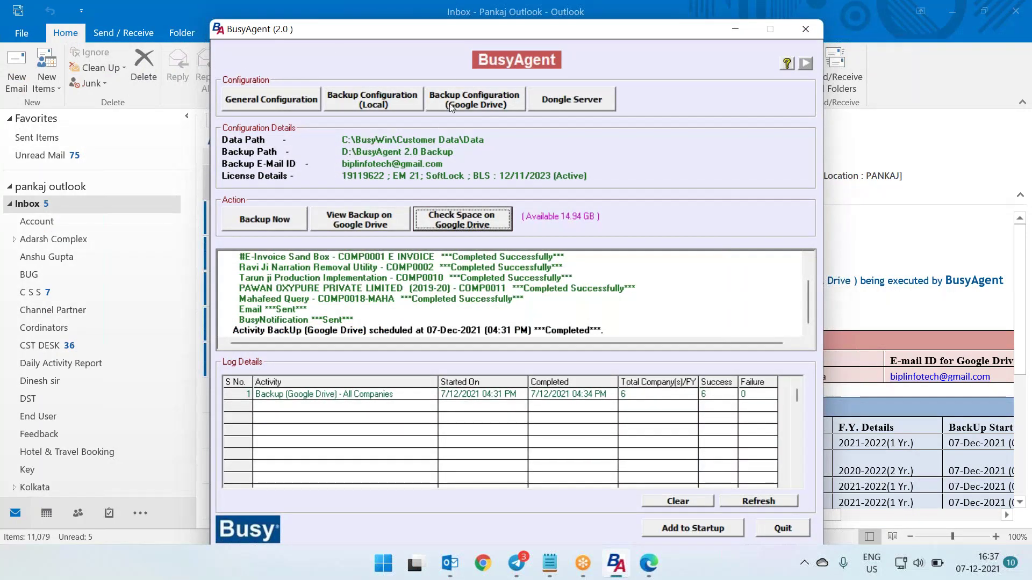
left_click(805, 31)
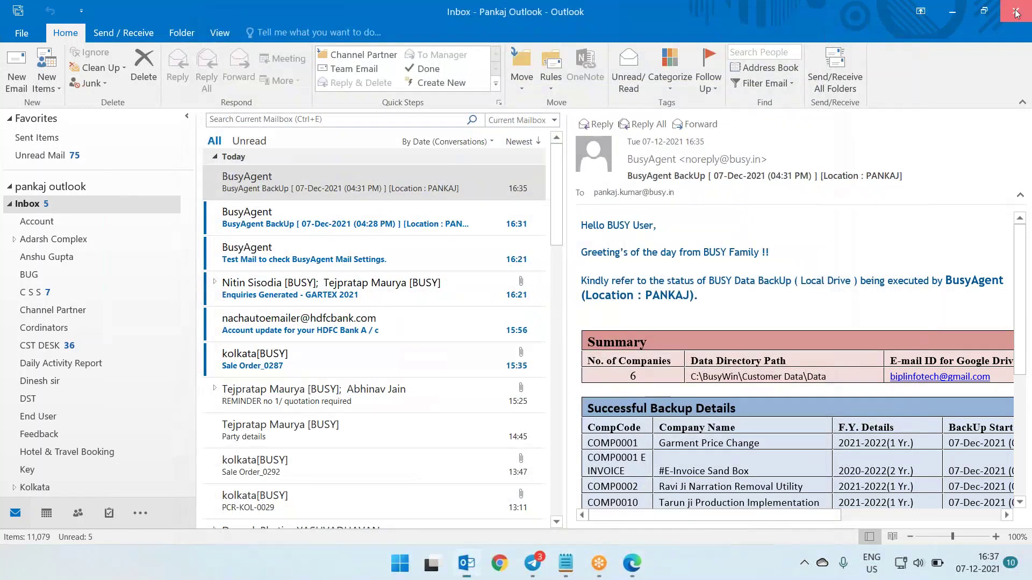
left_click(1016, 12)
left_click(1018, 9)
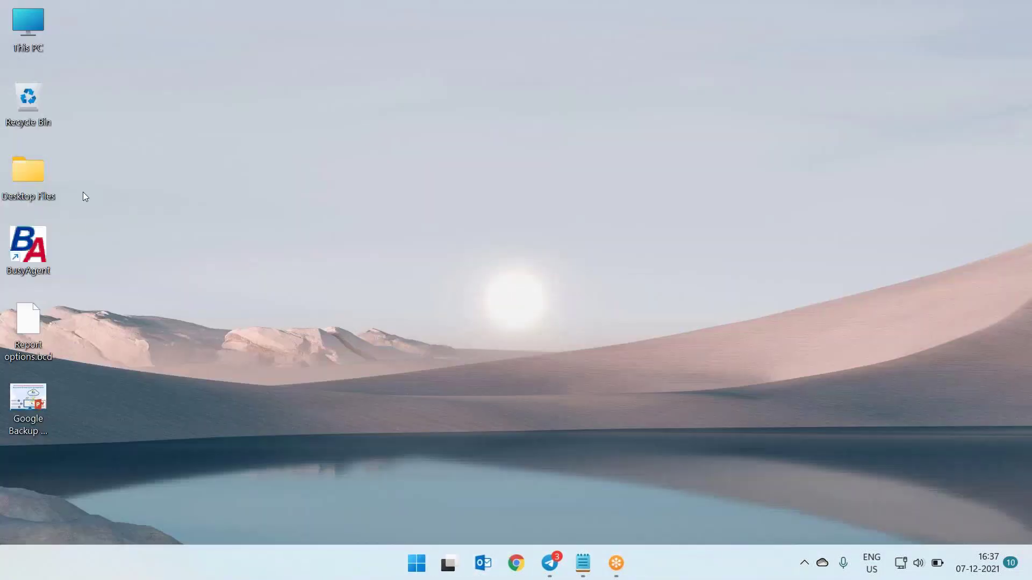